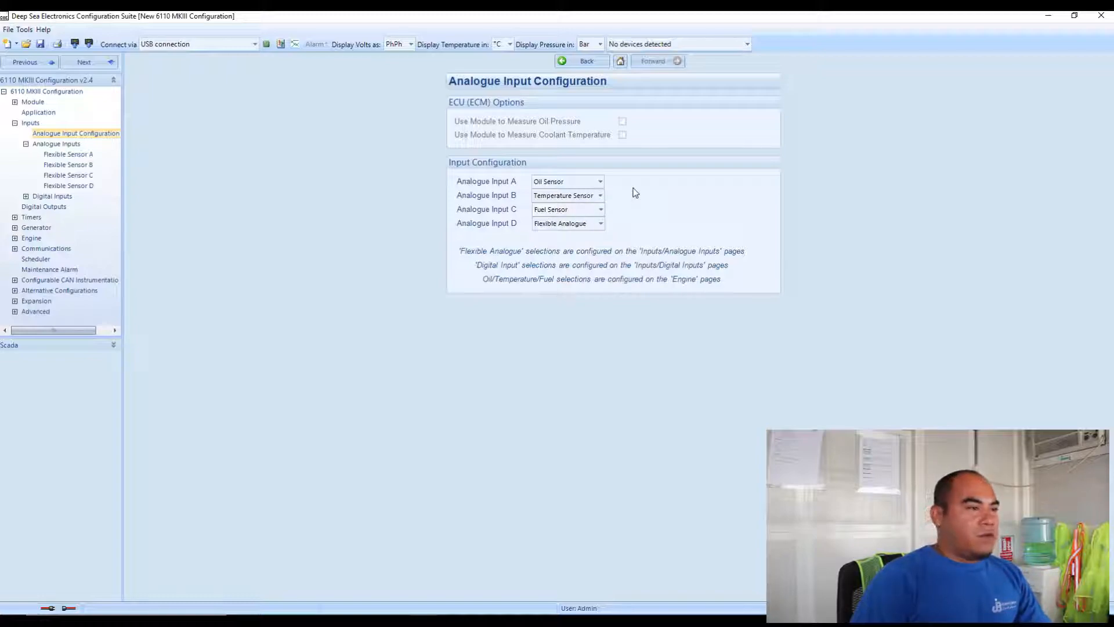
Review the sensor types available for Analogue Input A and Analogue Input D without changing either selection
left_click(600, 182)
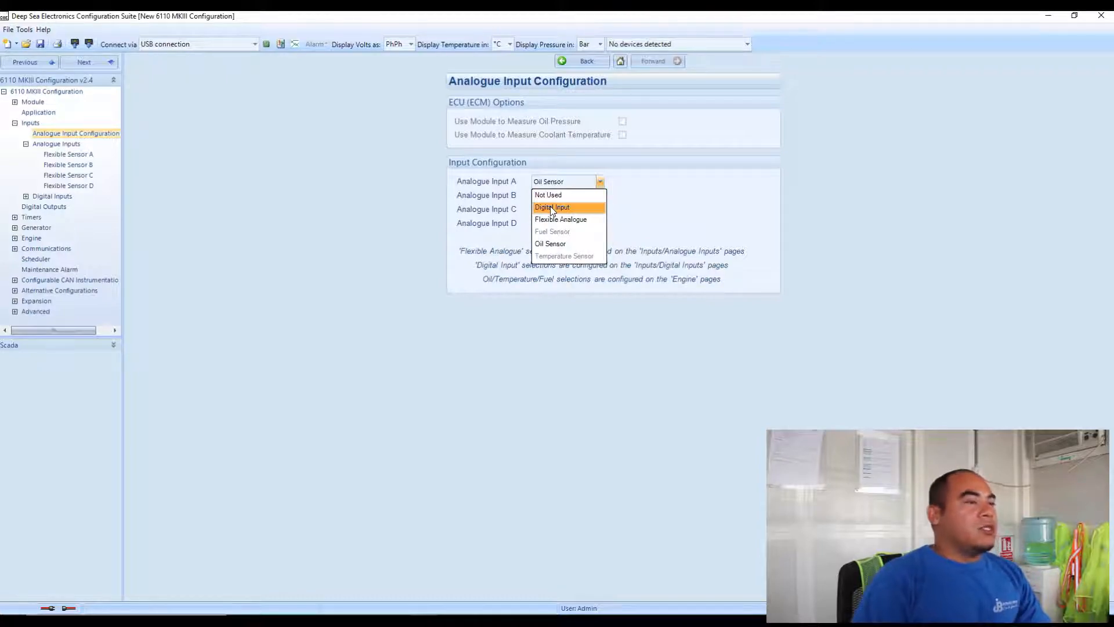
left_click(644, 201)
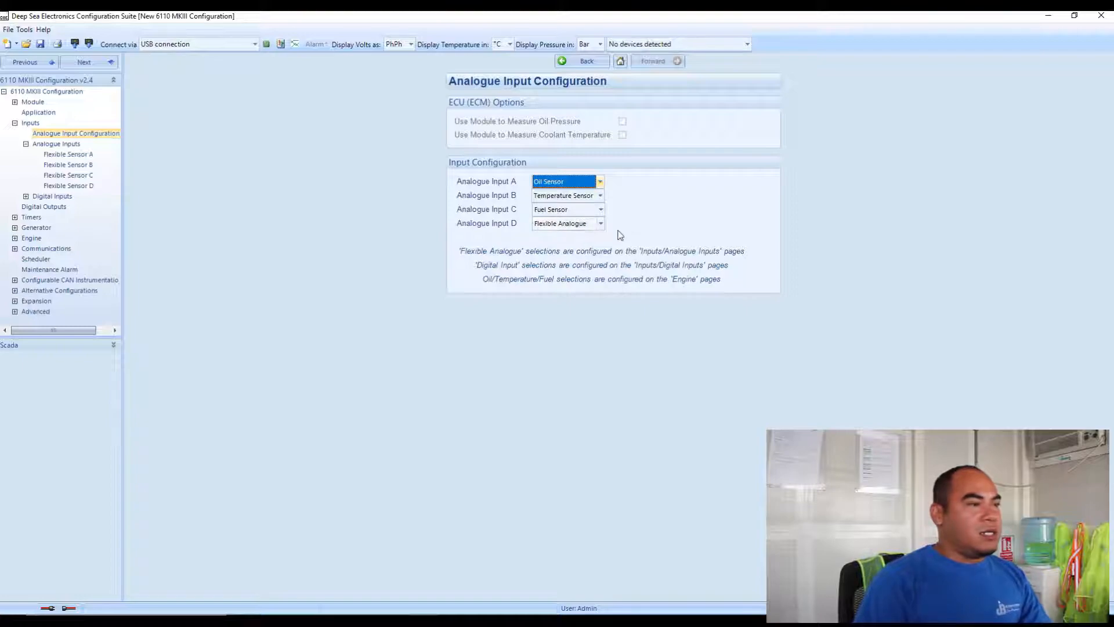
left_click(601, 224)
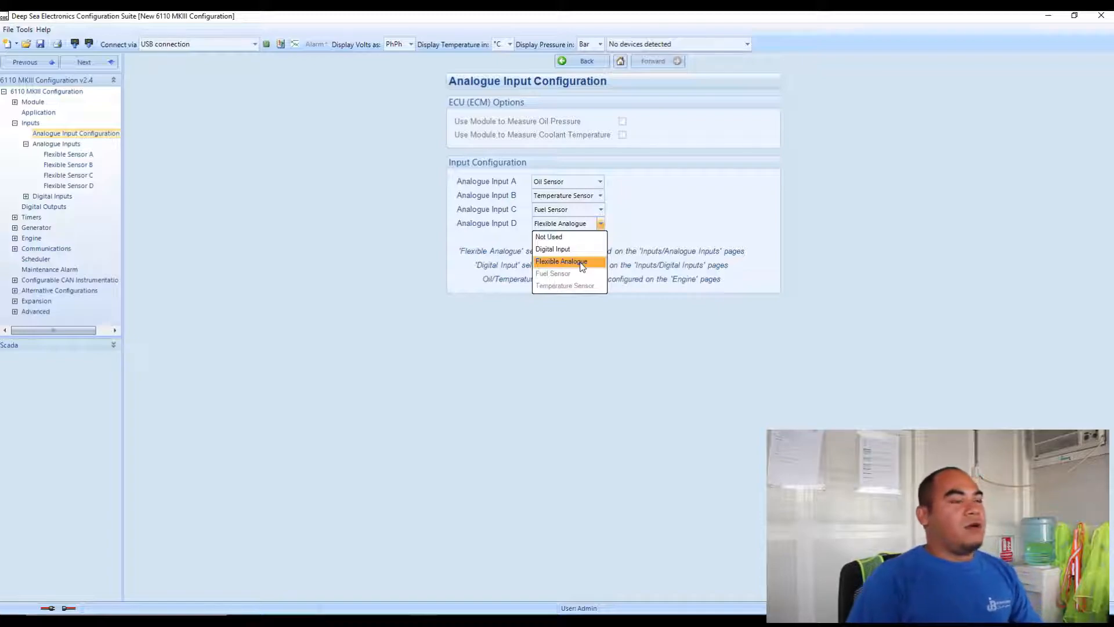
left_click(662, 221)
left_click(601, 226)
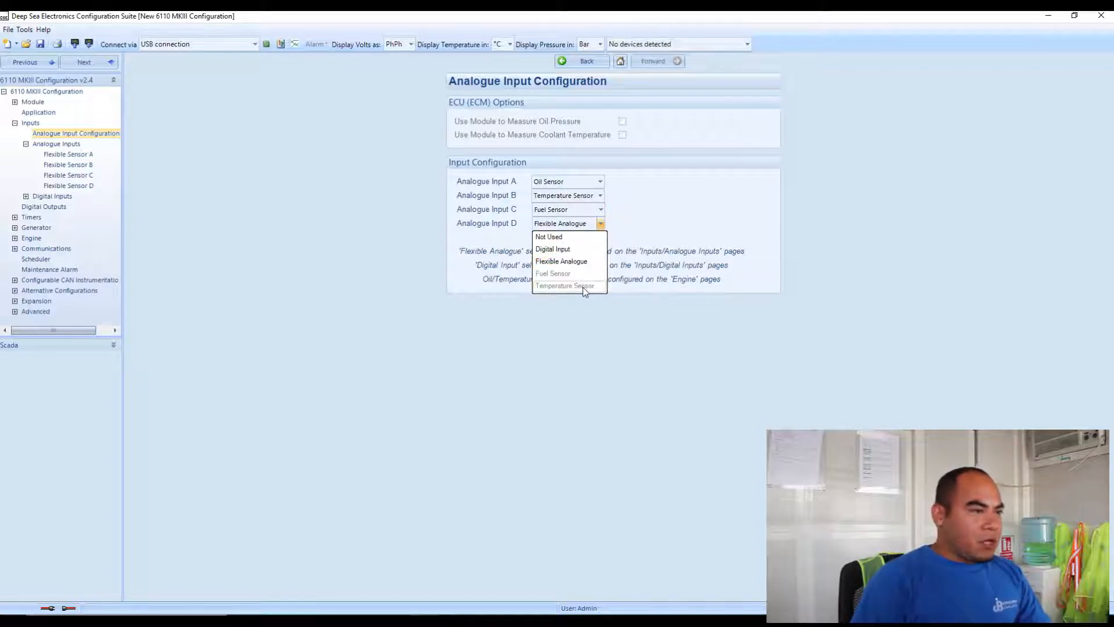
left_click(602, 225)
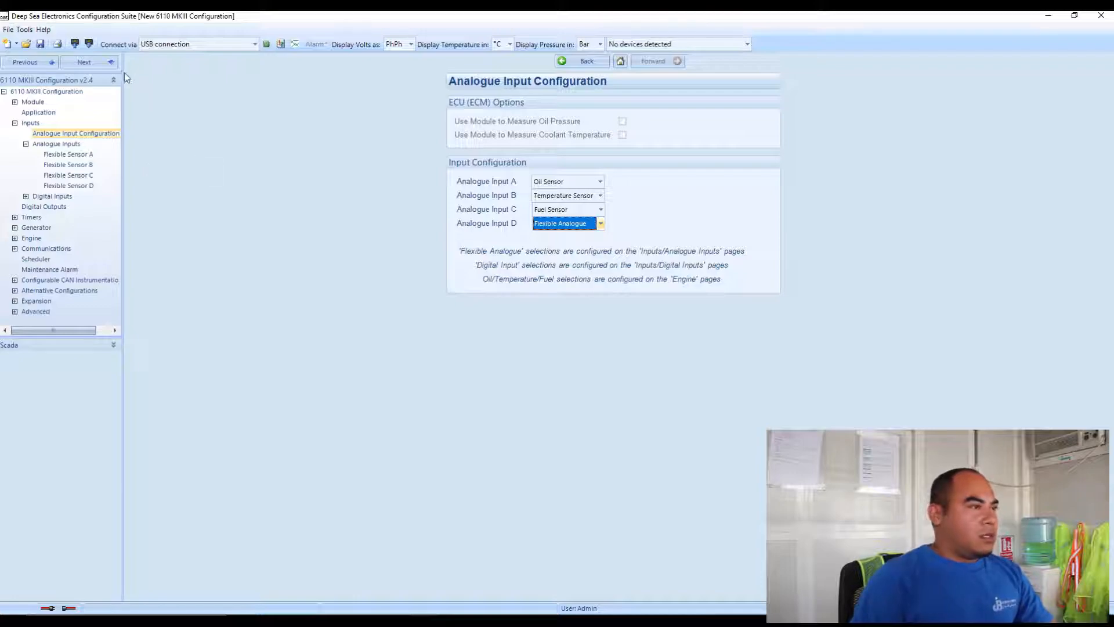
Go forward through the analogue input pages to the Flexible Sensor D configuration
left_click(104, 65)
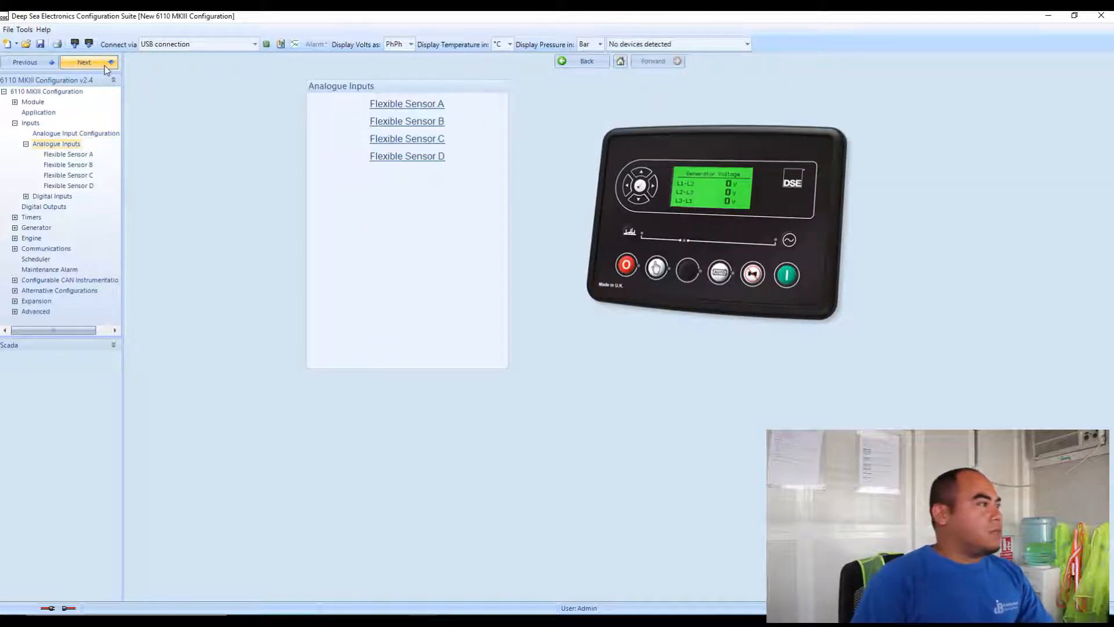
left_click(105, 65)
left_click(105, 65)
left_click(104, 65)
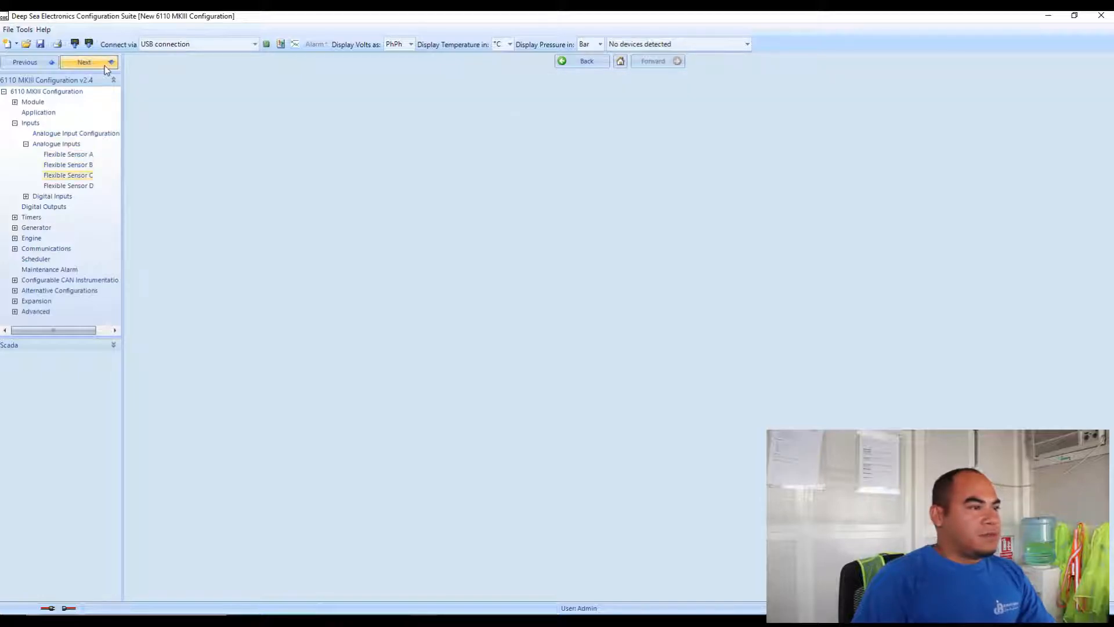
left_click(105, 65)
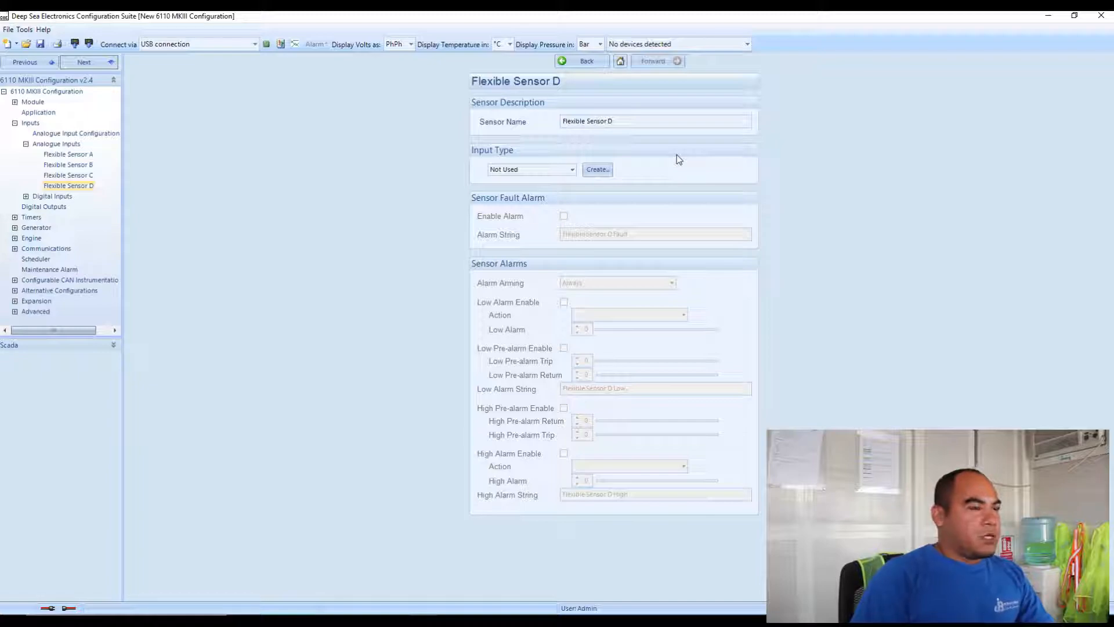
Rename Flexible Sensor D as "Winding temperature sensor"
left_click_drag(632, 121, 515, 122)
key("BackSpace")
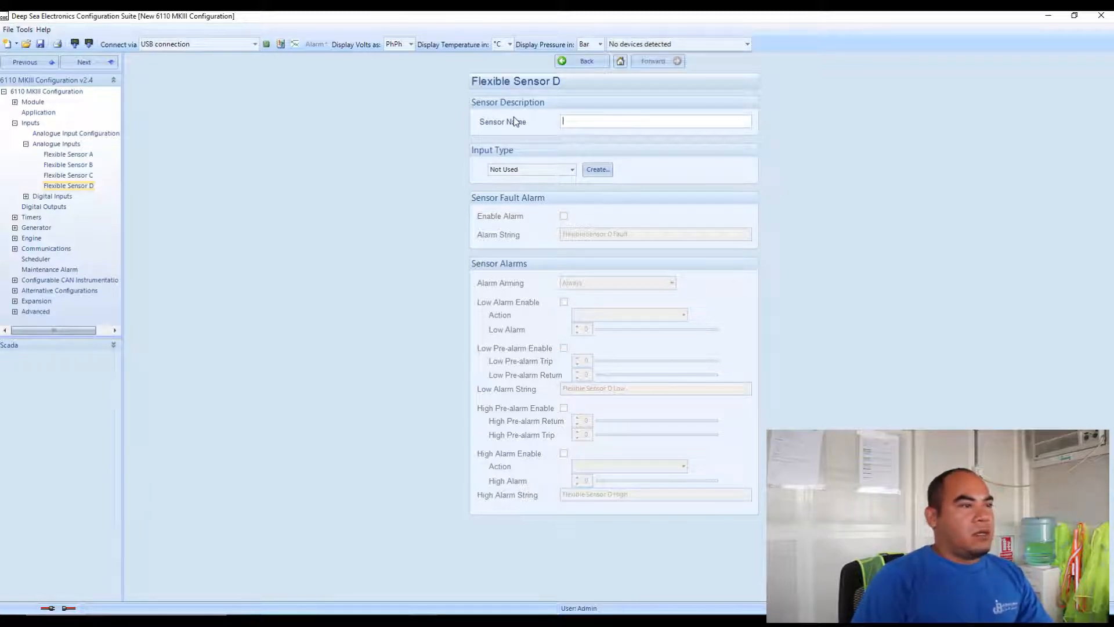
type("Windin")
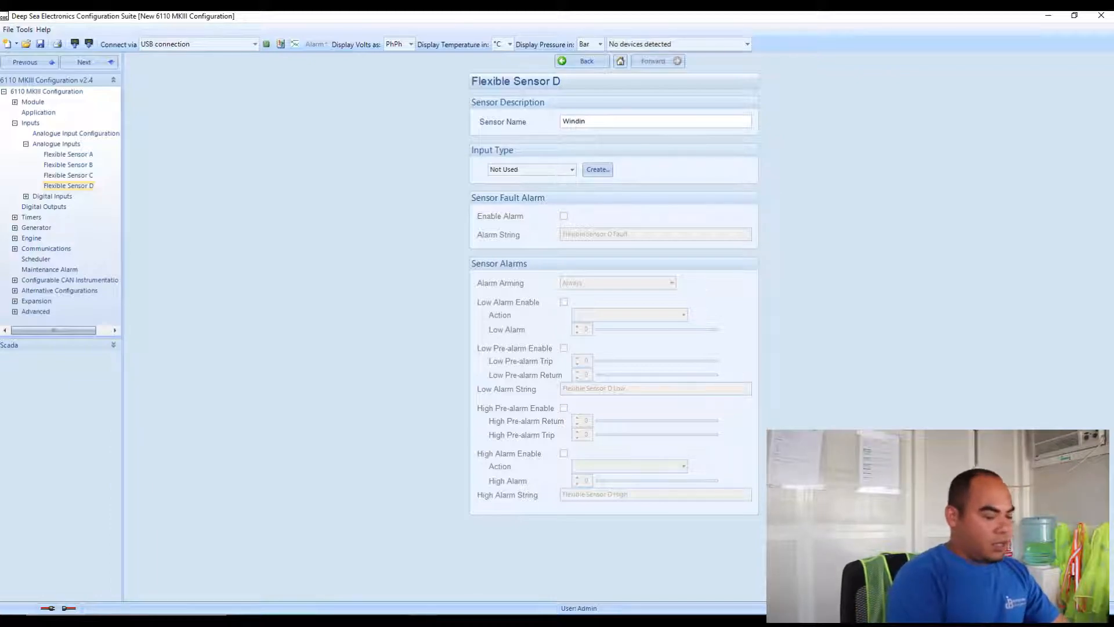
type("g te")
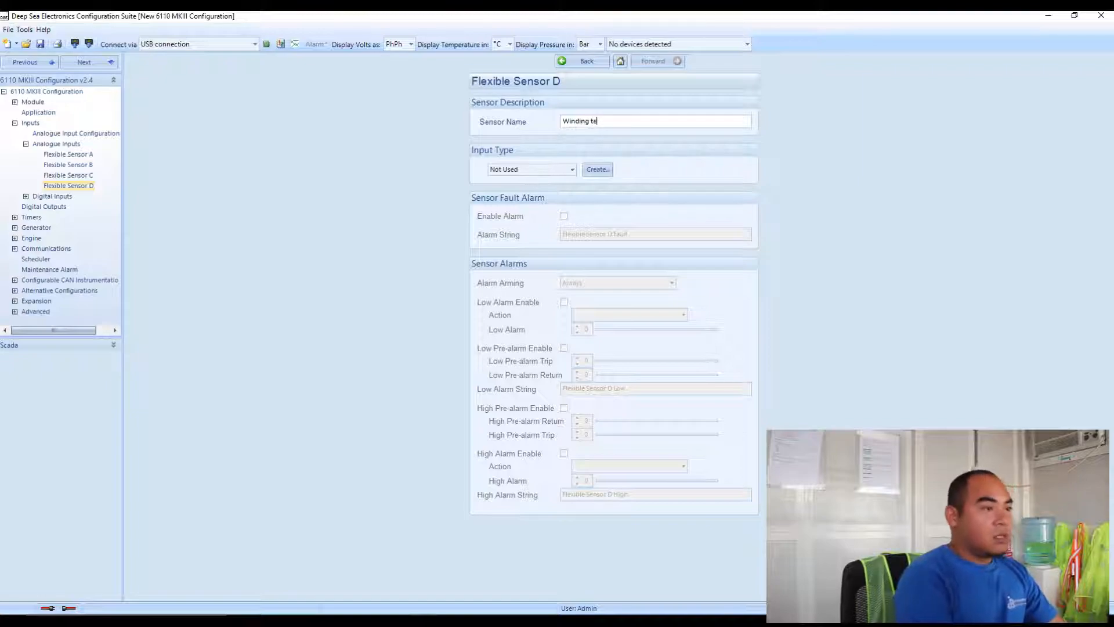
type("mperato")
key("BackSpace")
type("ure ")
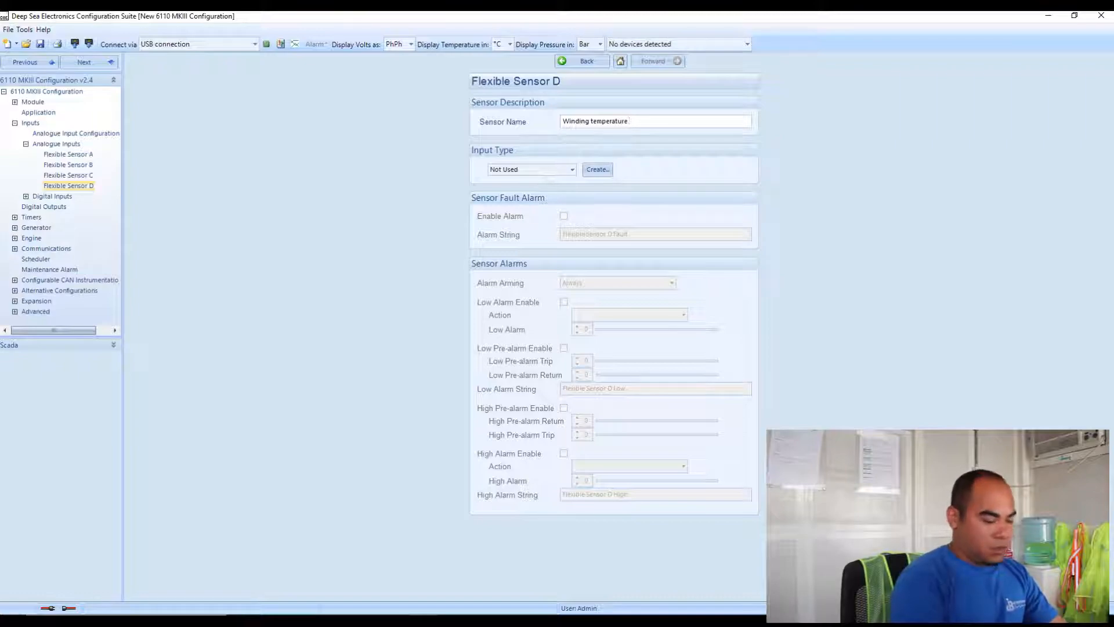
type("sensor")
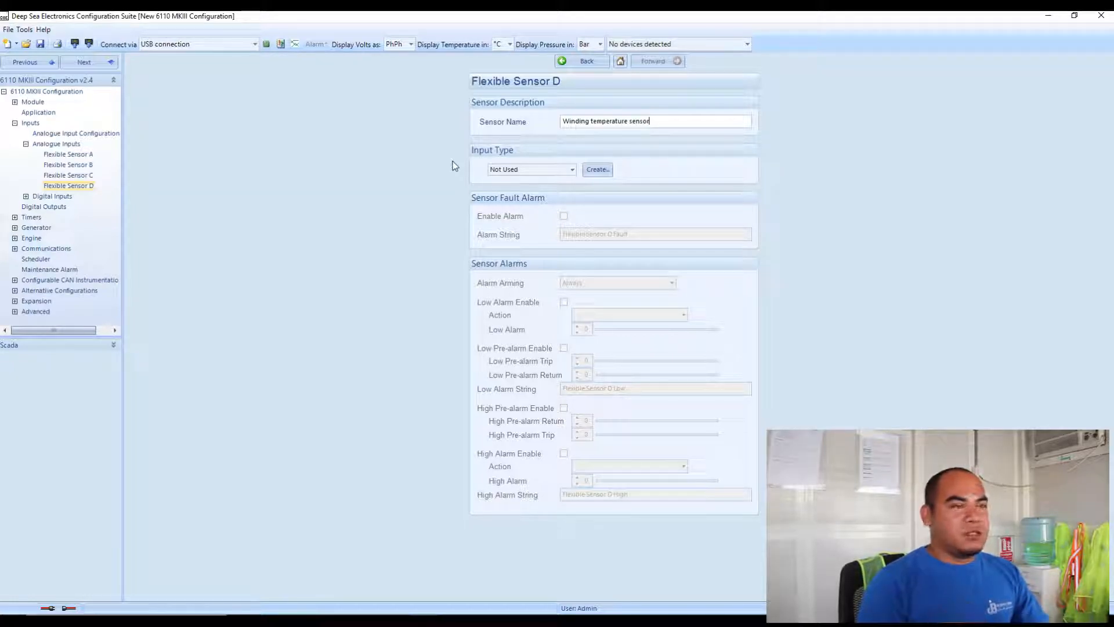
Set the input type to the standard resistive temperature sensor PT100 and inspect its curve without editing it
left_click(571, 171)
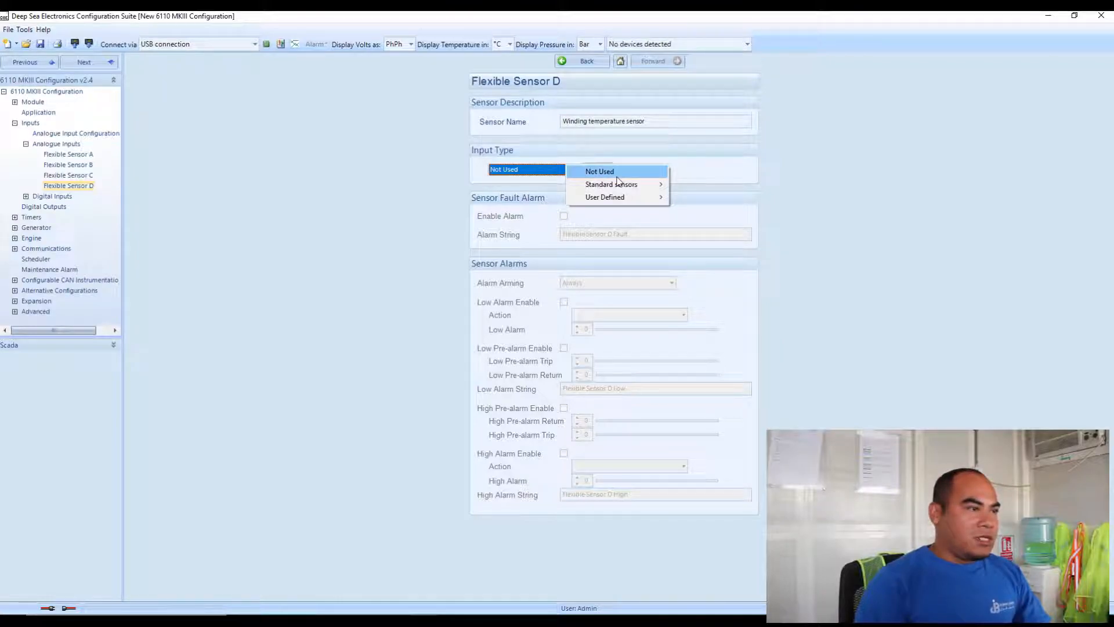
mouse_move(604, 186)
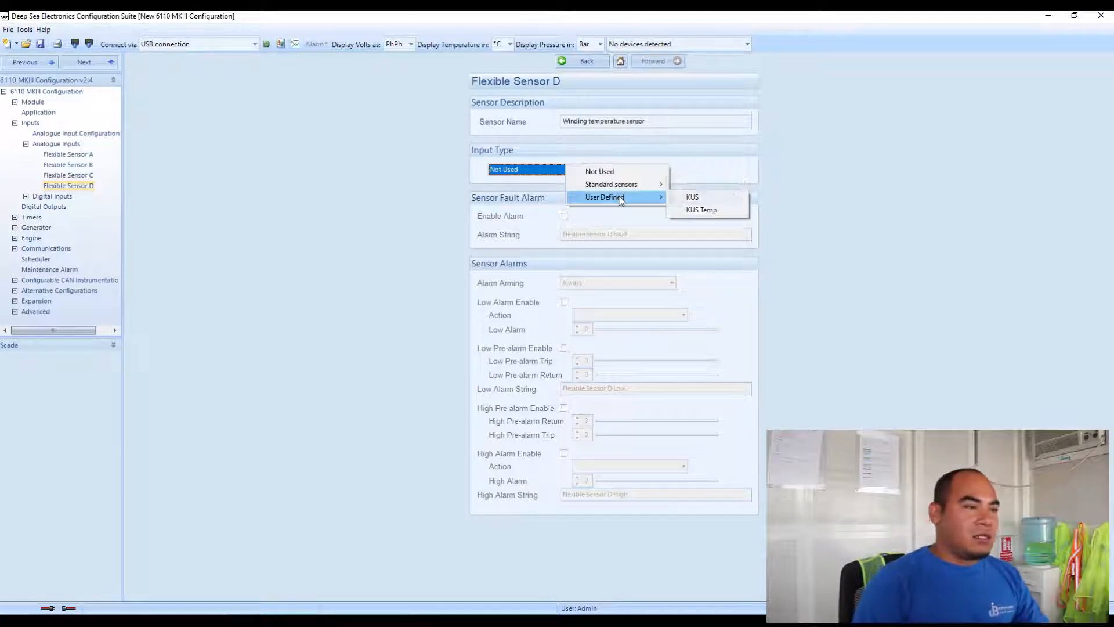
mouse_move(650, 186)
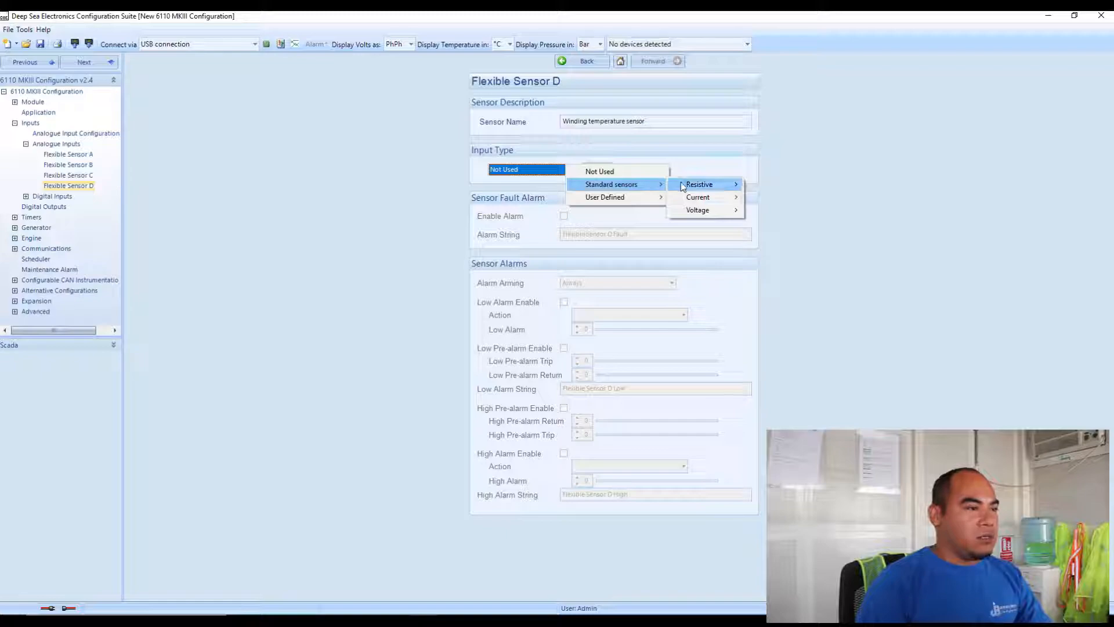
mouse_move(689, 186)
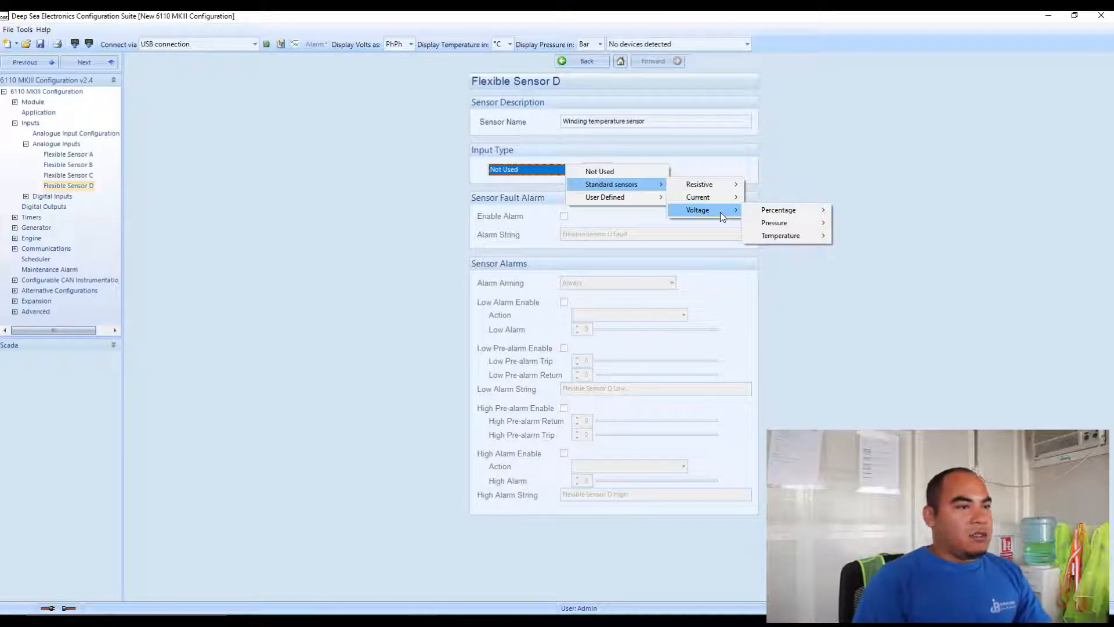
mouse_move(766, 220)
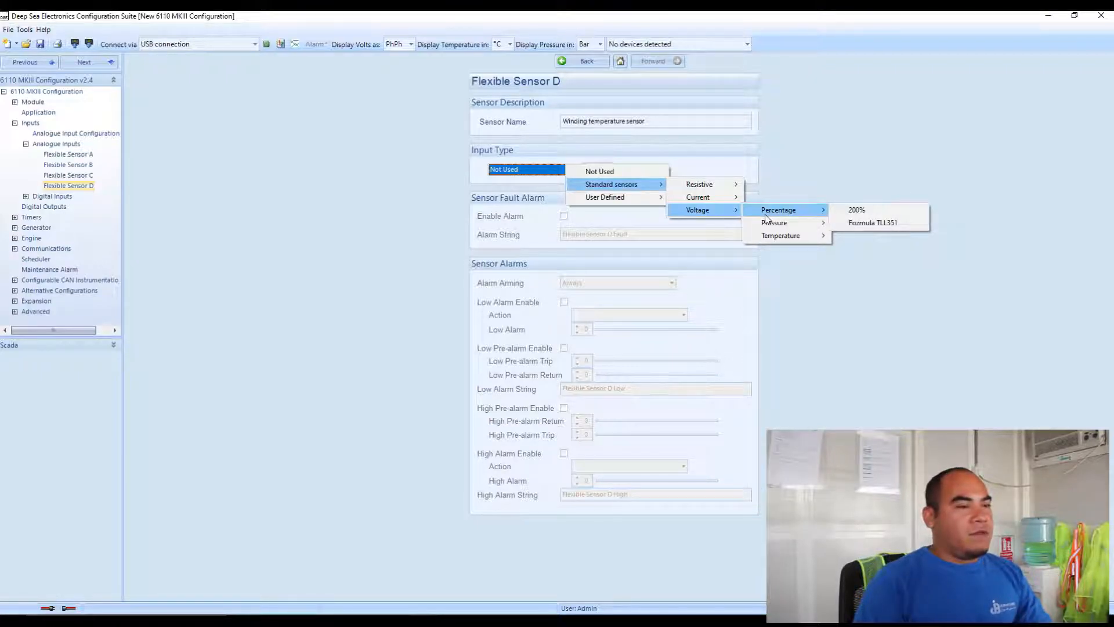
mouse_move(803, 228)
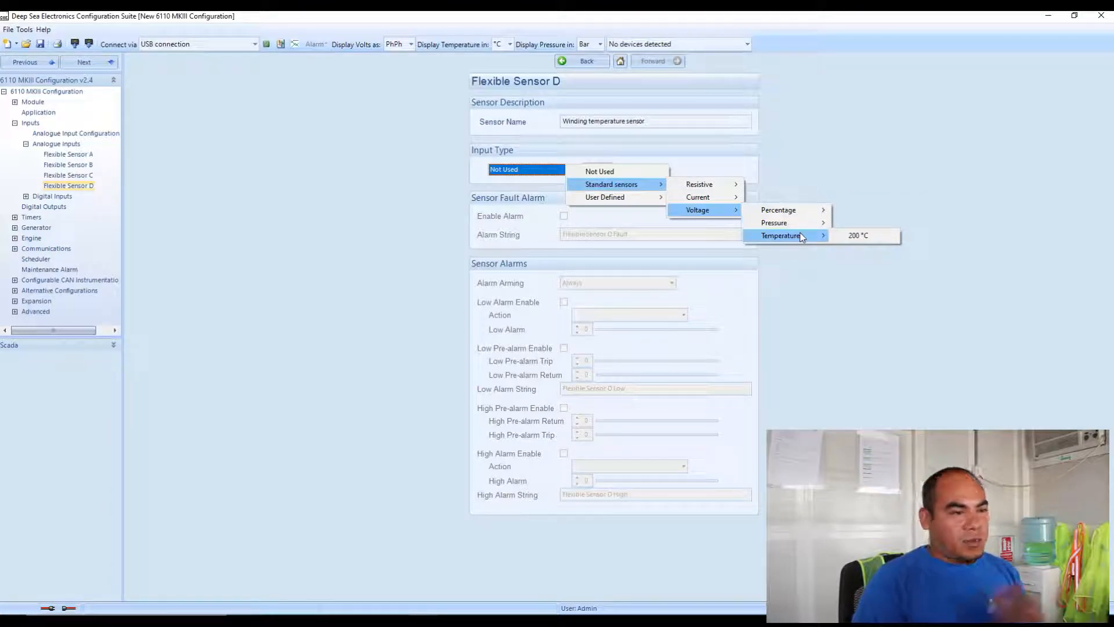
mouse_move(726, 198)
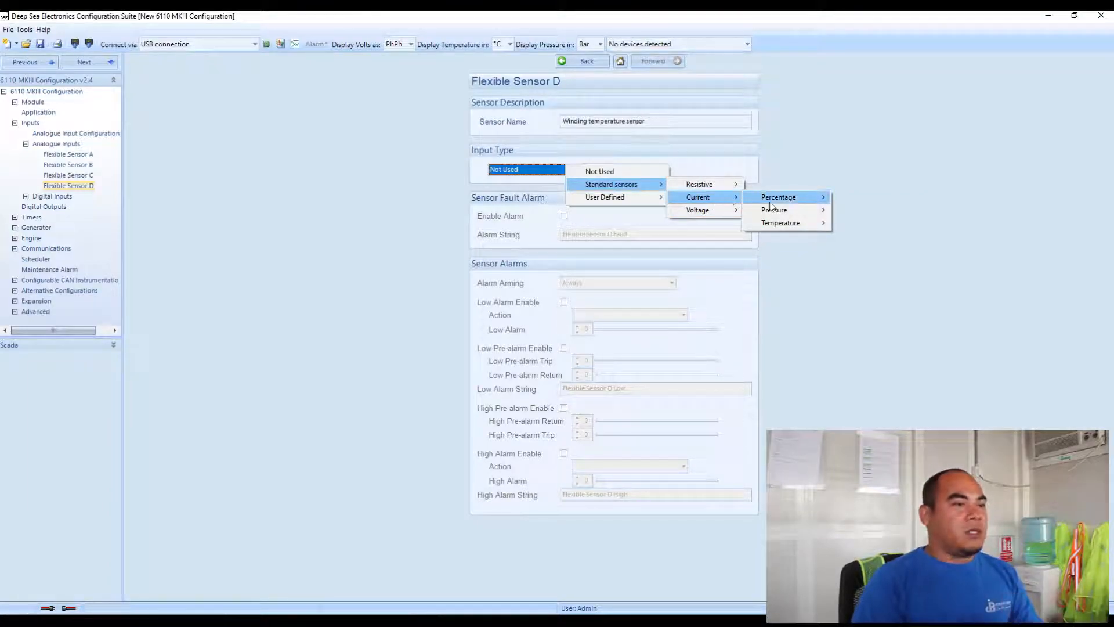
mouse_move(774, 204)
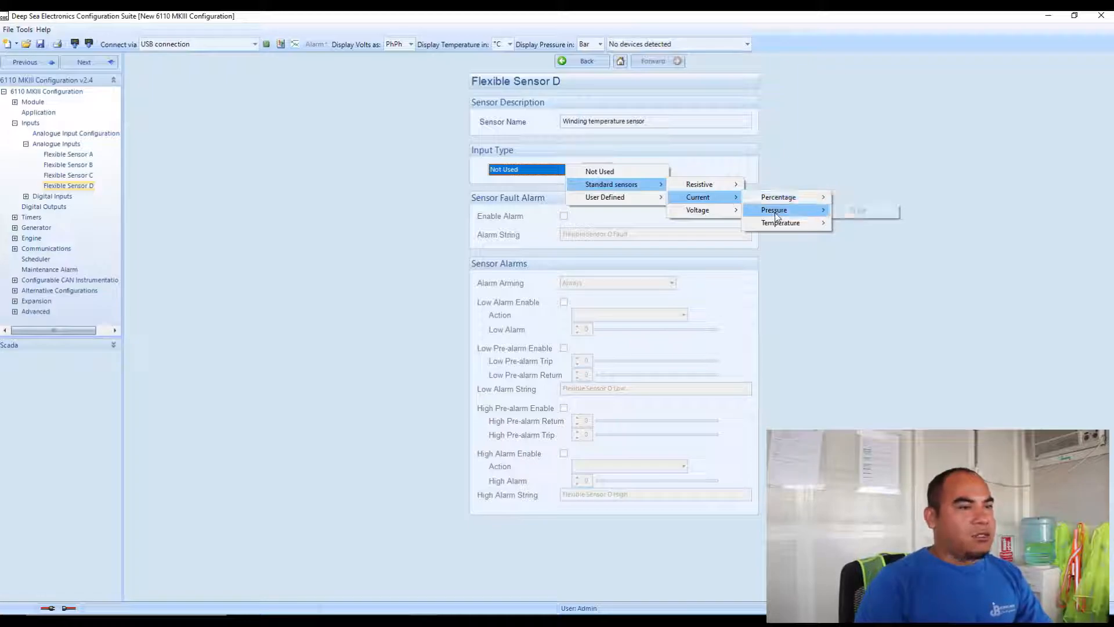
mouse_move(781, 225)
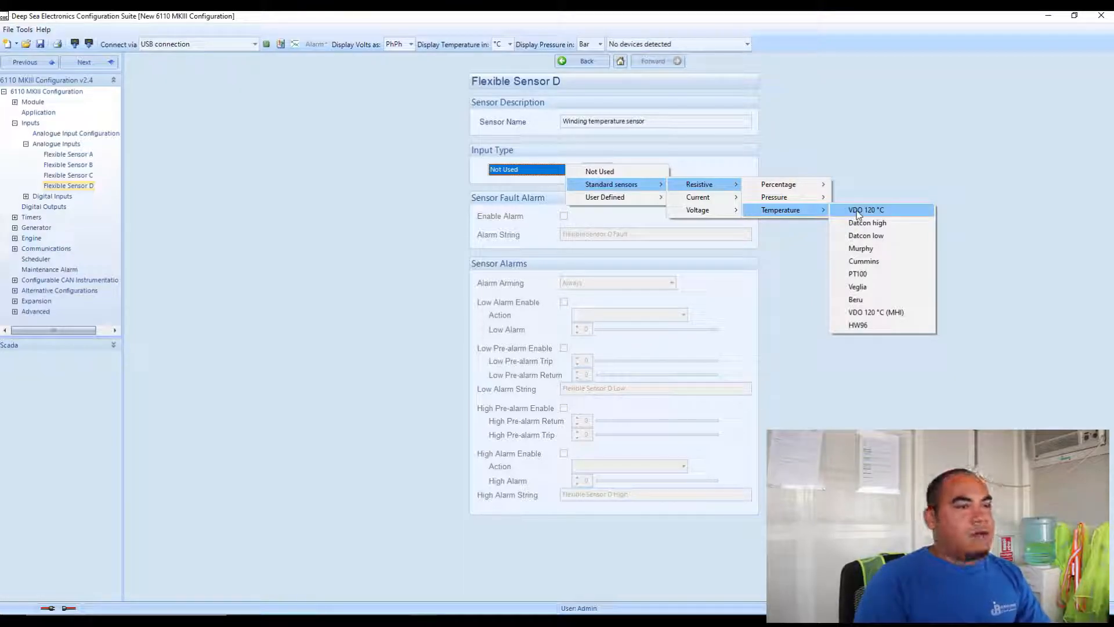
left_click(861, 274)
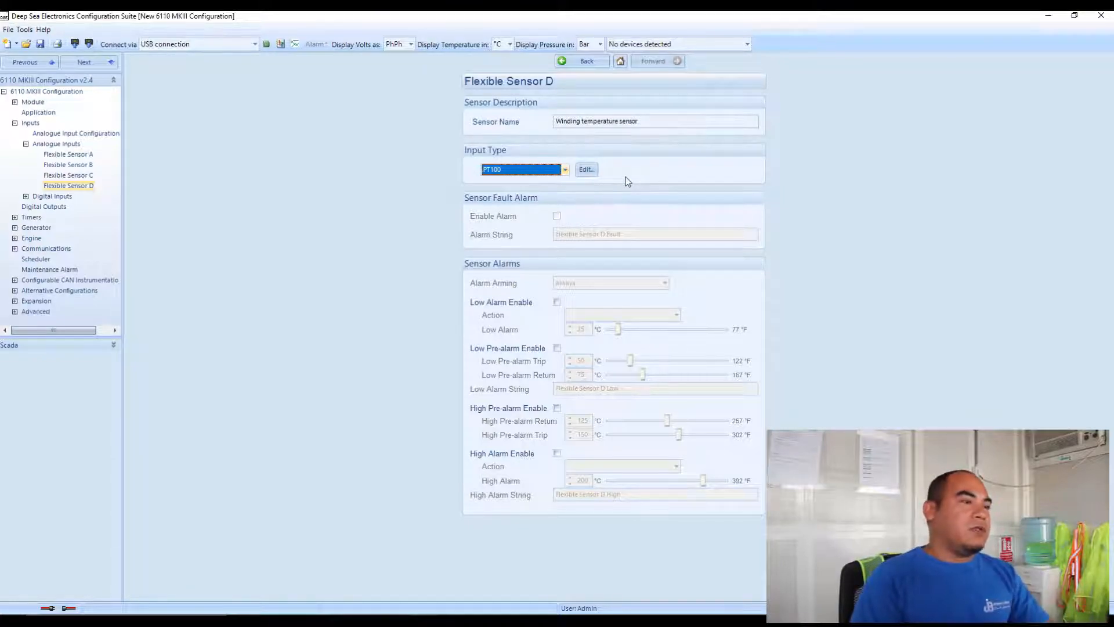
left_click(587, 170)
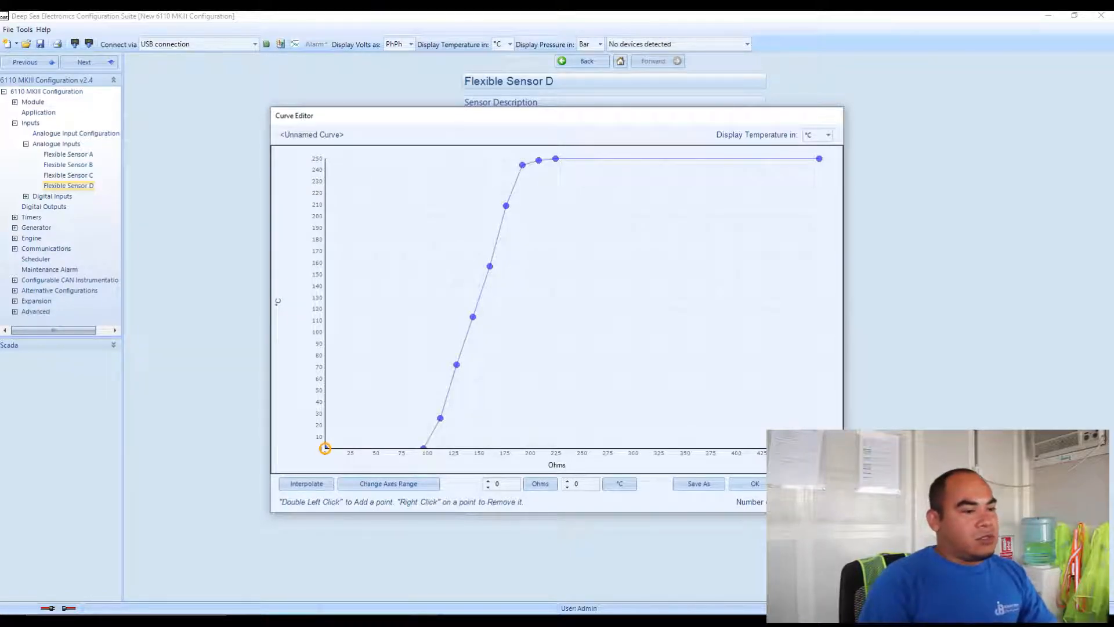
left_click(811, 484)
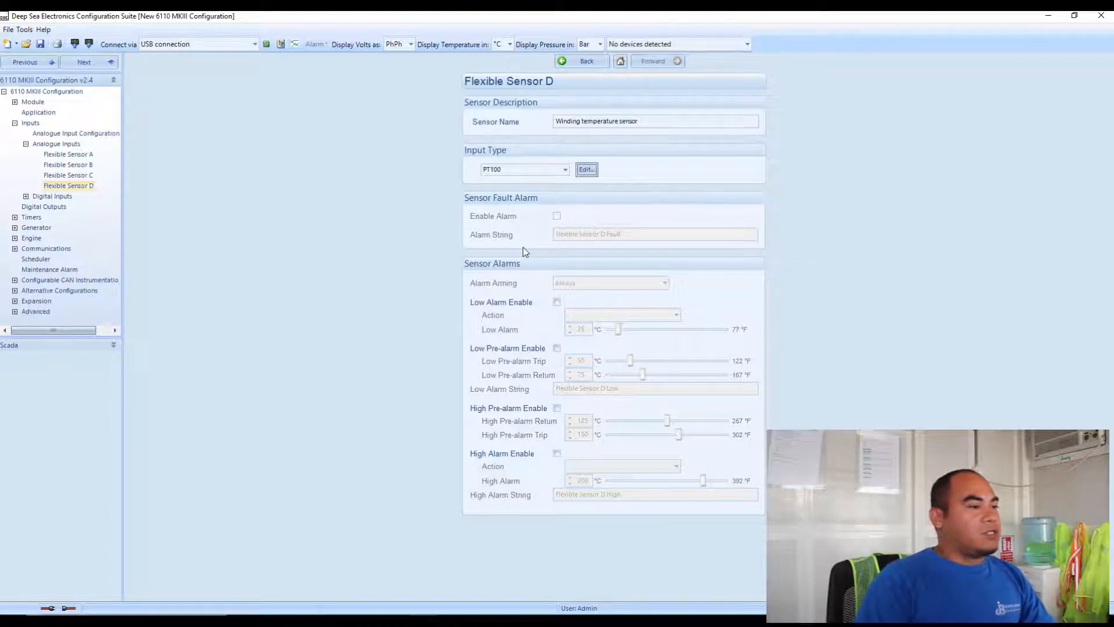
Enable the high alarm and high pre-alarm, and set the High Alarm level to 85 °C
left_click(557, 453)
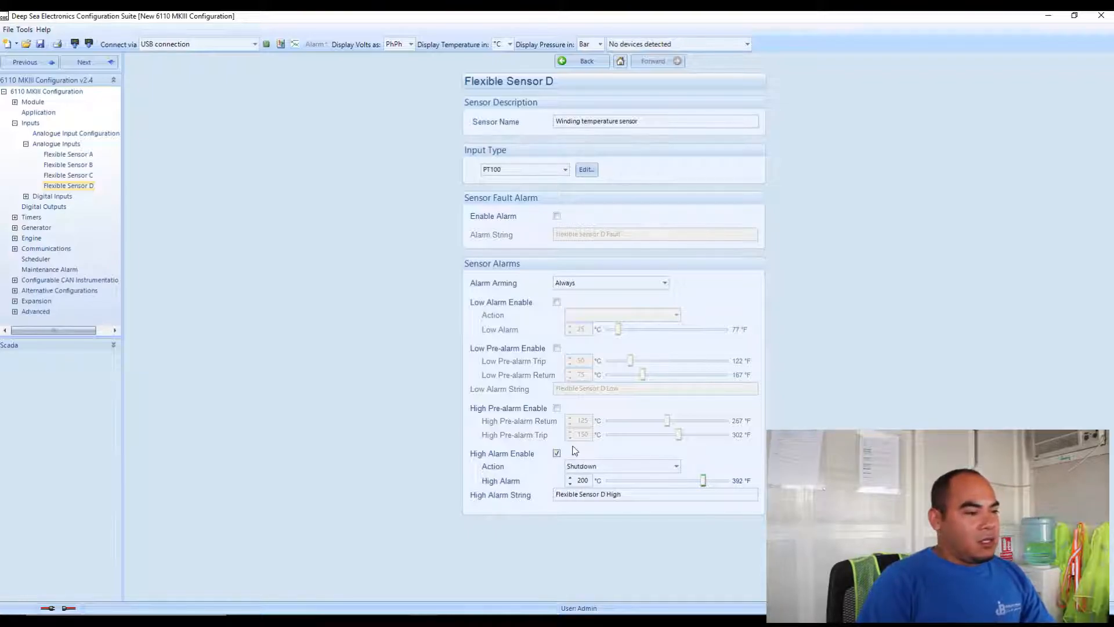
left_click(556, 407)
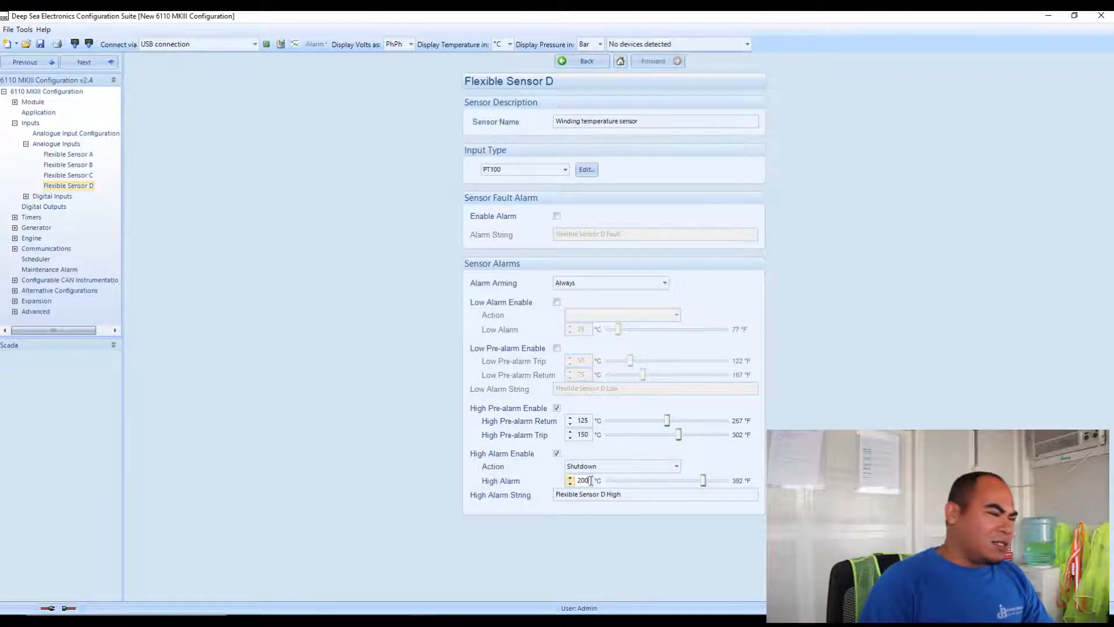
key("BackSpace")
key("BackSpace")
key("BackSpace")
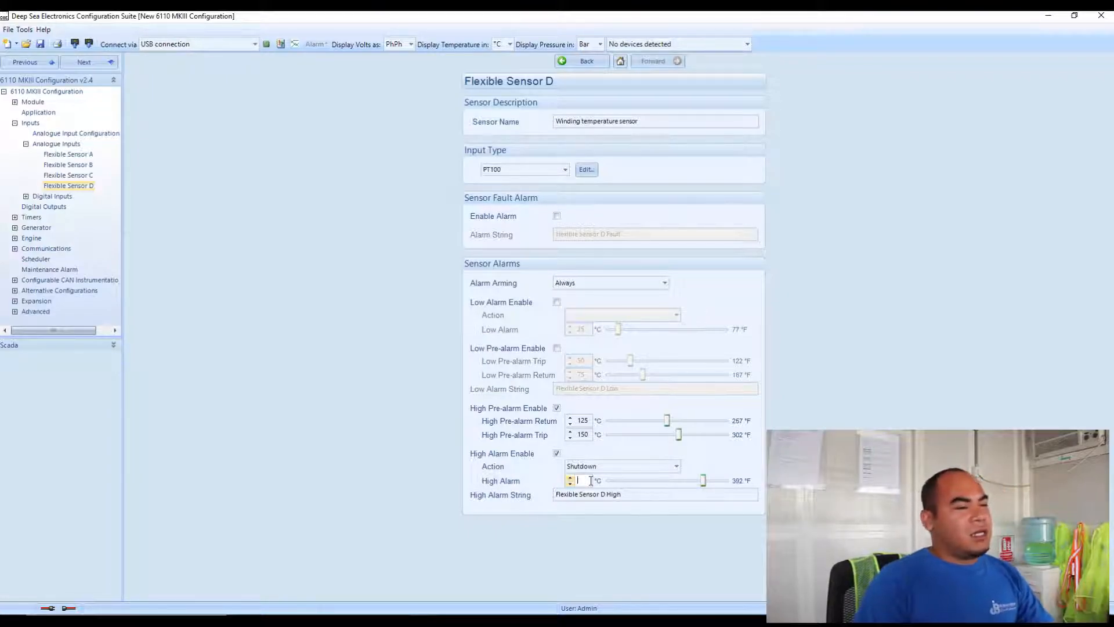
type("85")
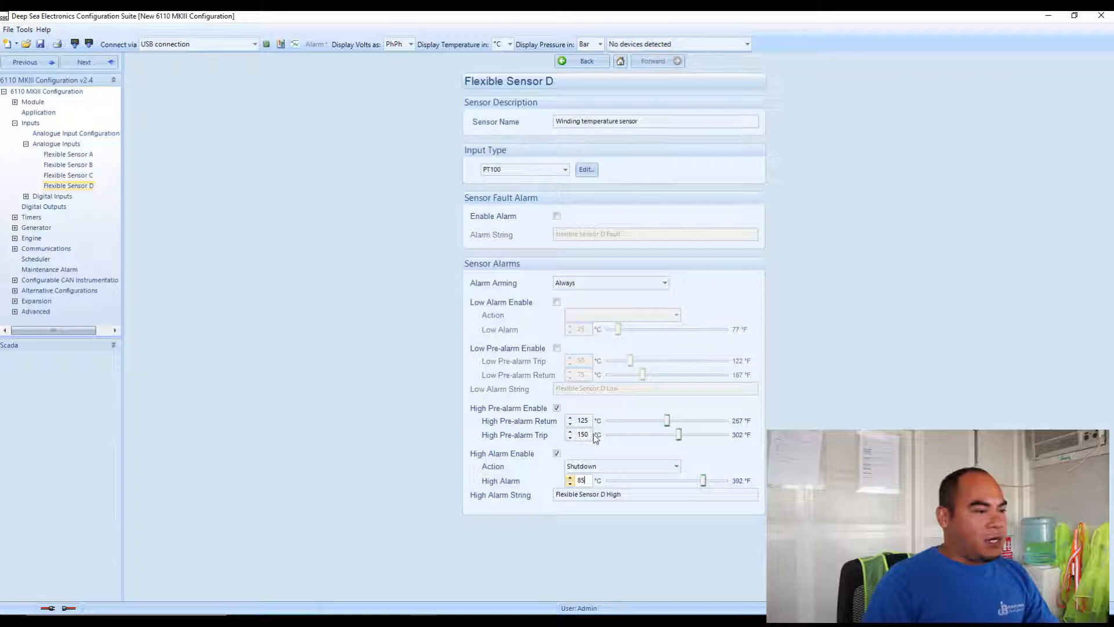
Set the High Pre-alarm Return to 80 °C and the High Pre-alarm Trip to 83 °C
double_click(577, 418)
key("BackSpace")
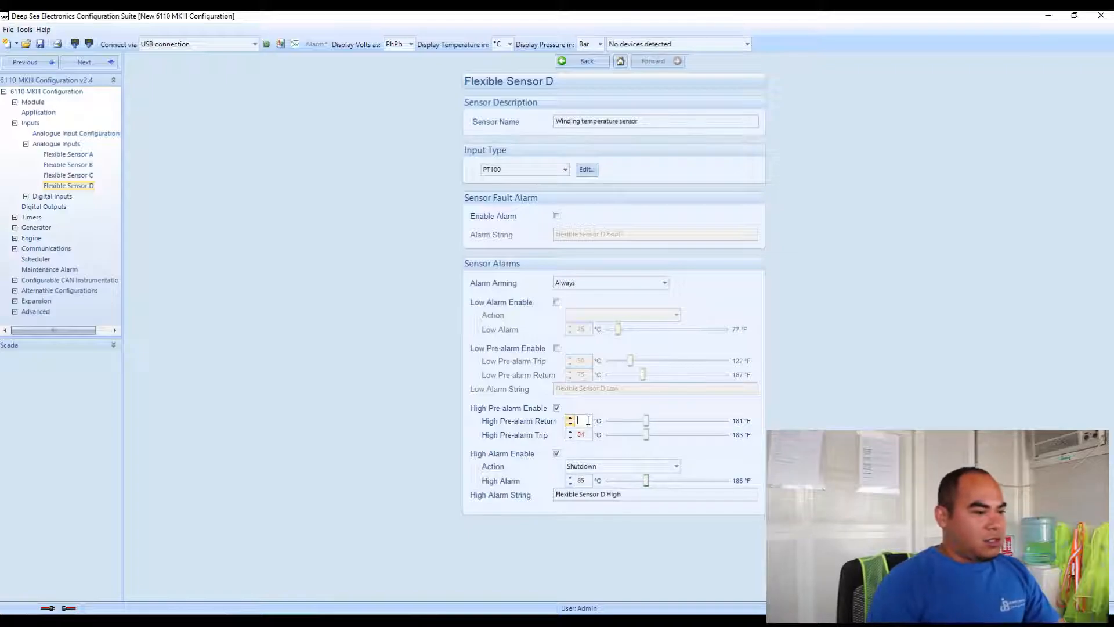
type("80")
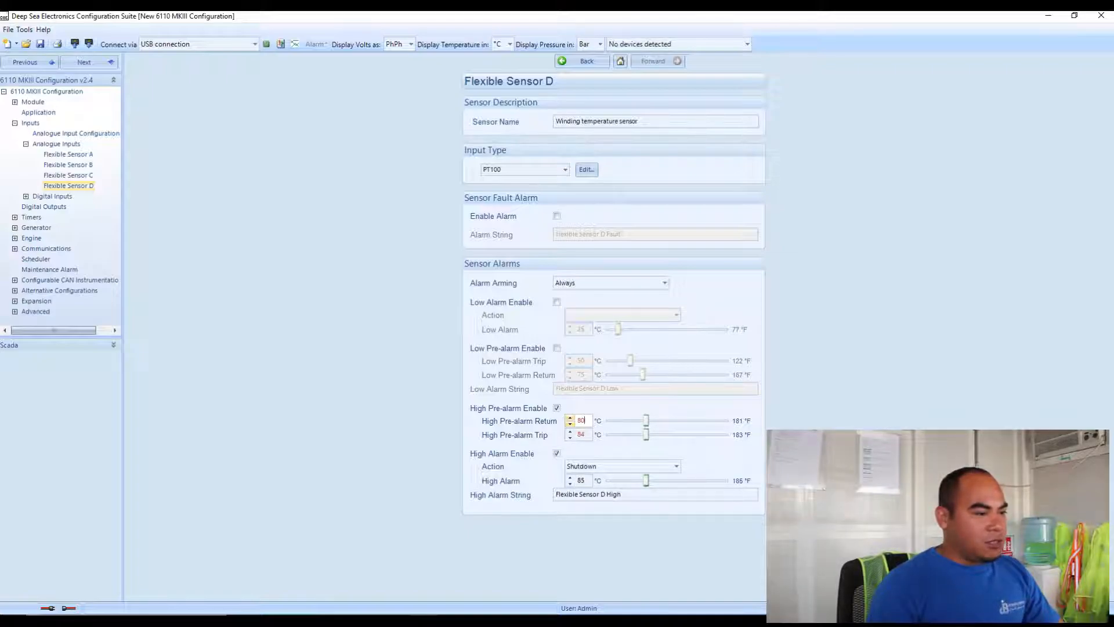
left_click(592, 436)
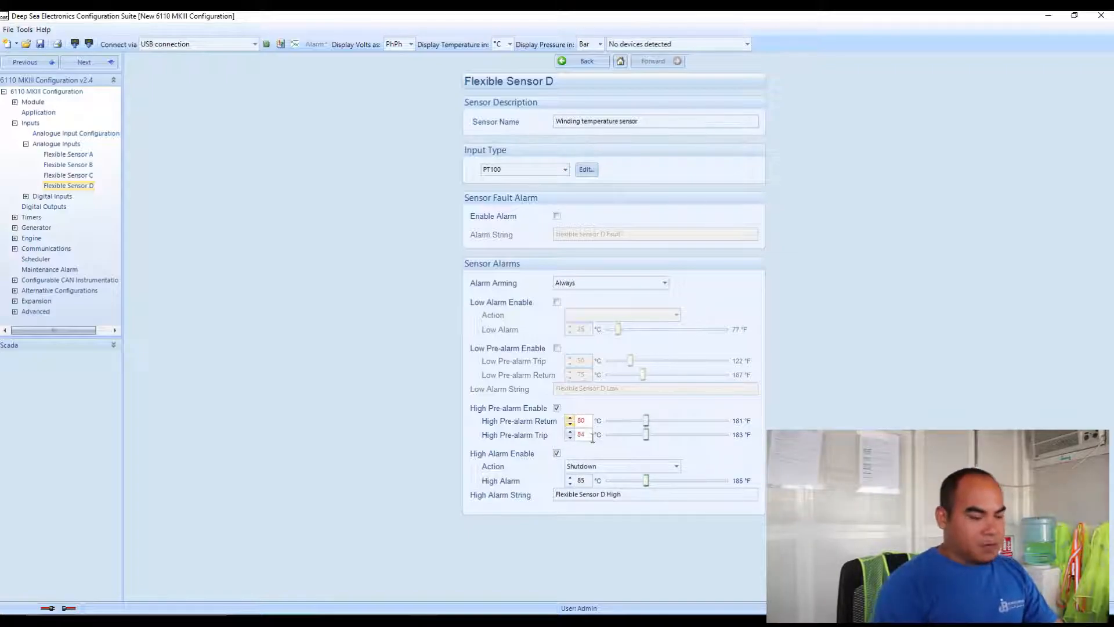
key("BackSpace")
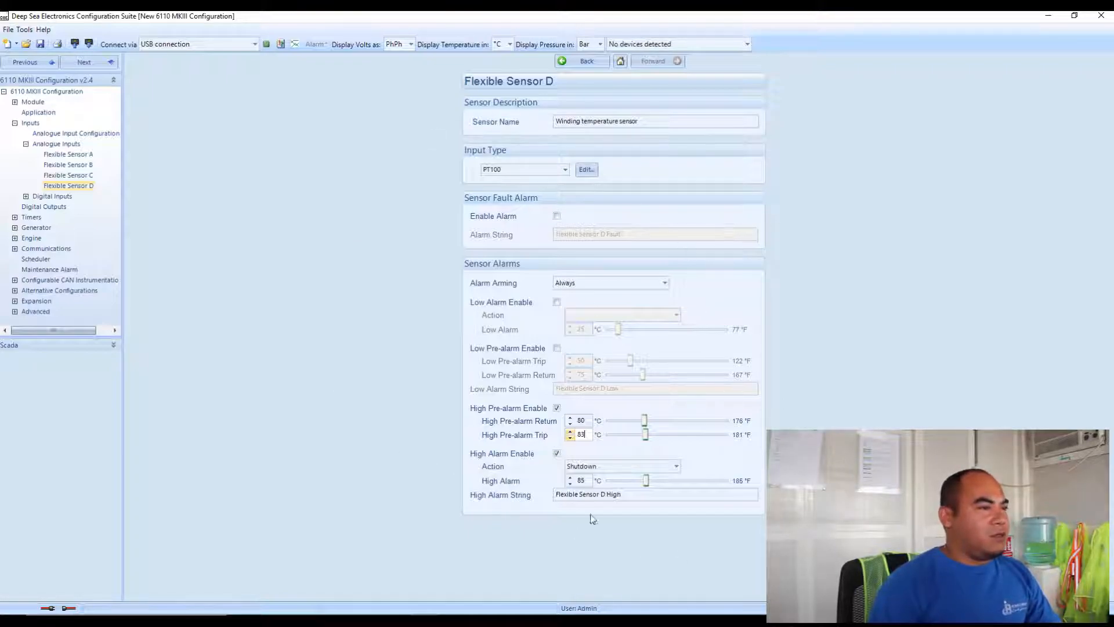
Review the available input type categories for Flexible Sensor D, keeping PT100 selected
left_click(566, 169)
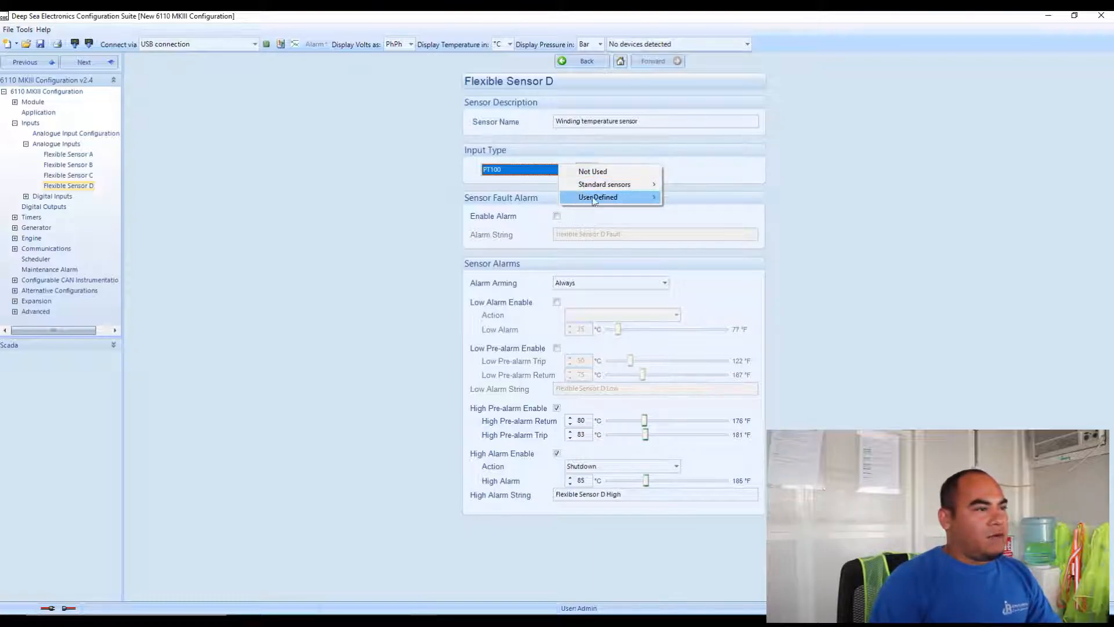
mouse_move(659, 200)
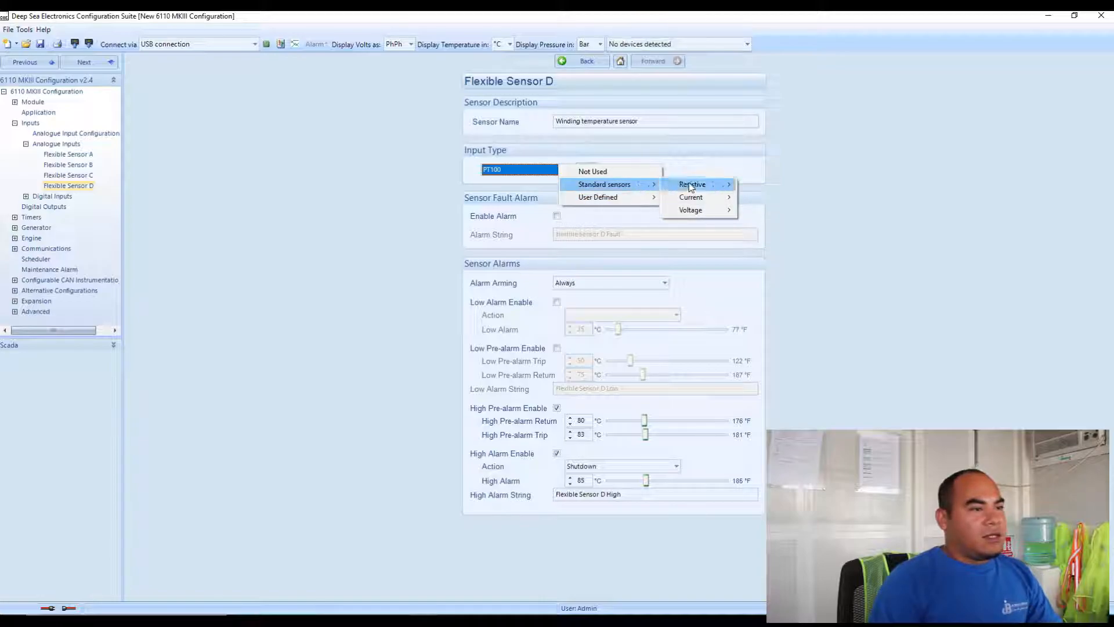
mouse_move(691, 185)
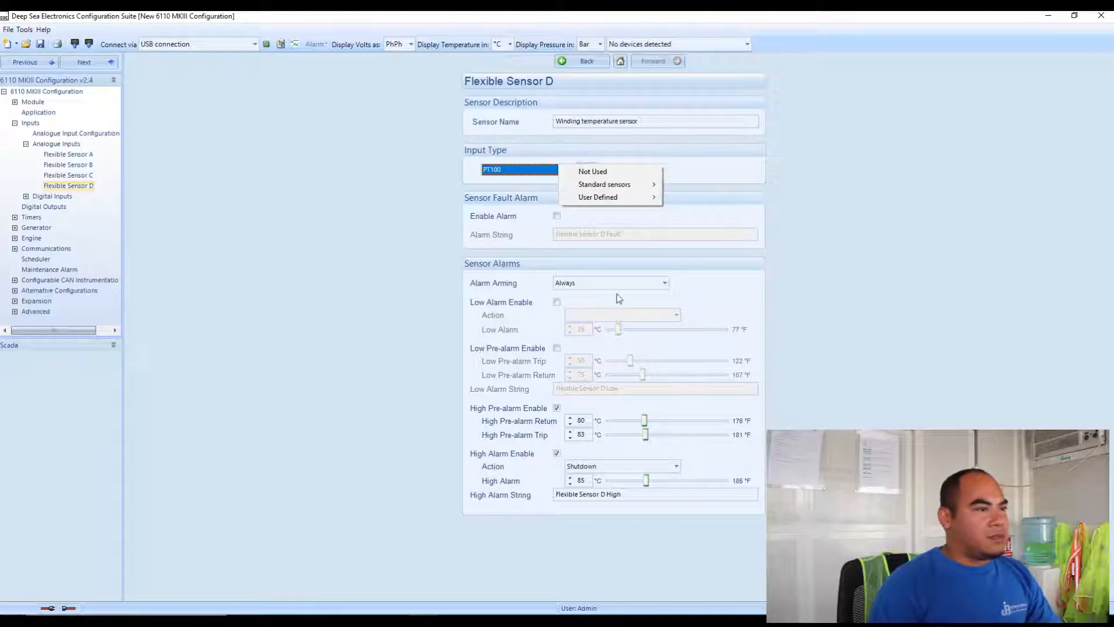
left_click(815, 190)
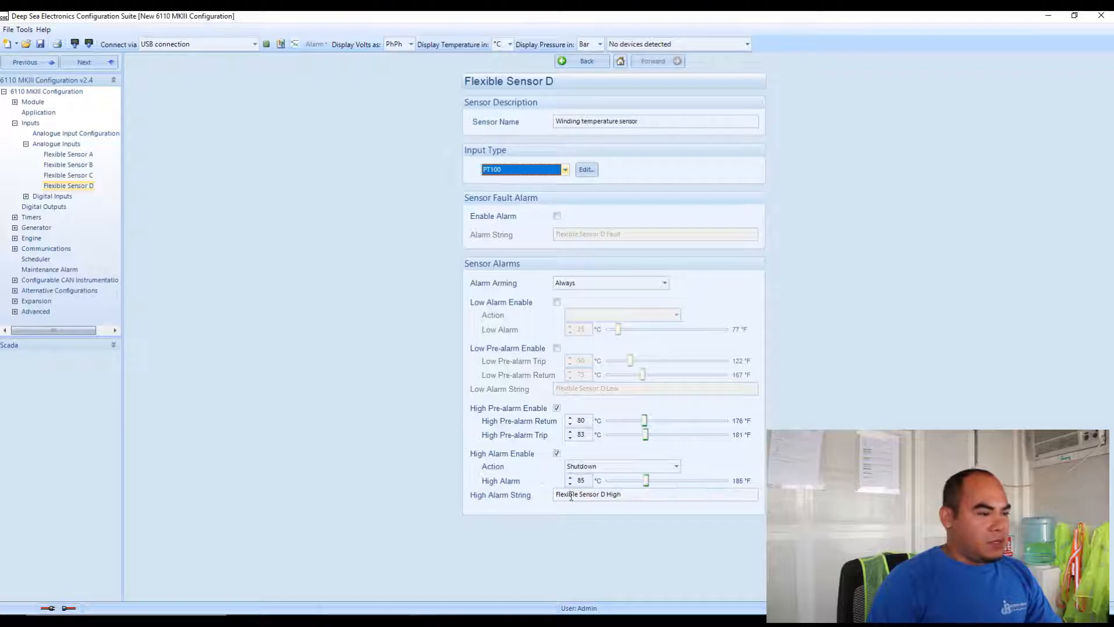
Replace the High Alarm String of Flexible Sensor D with "High Winding temp. sd."
left_click_drag(638, 494, 544, 494)
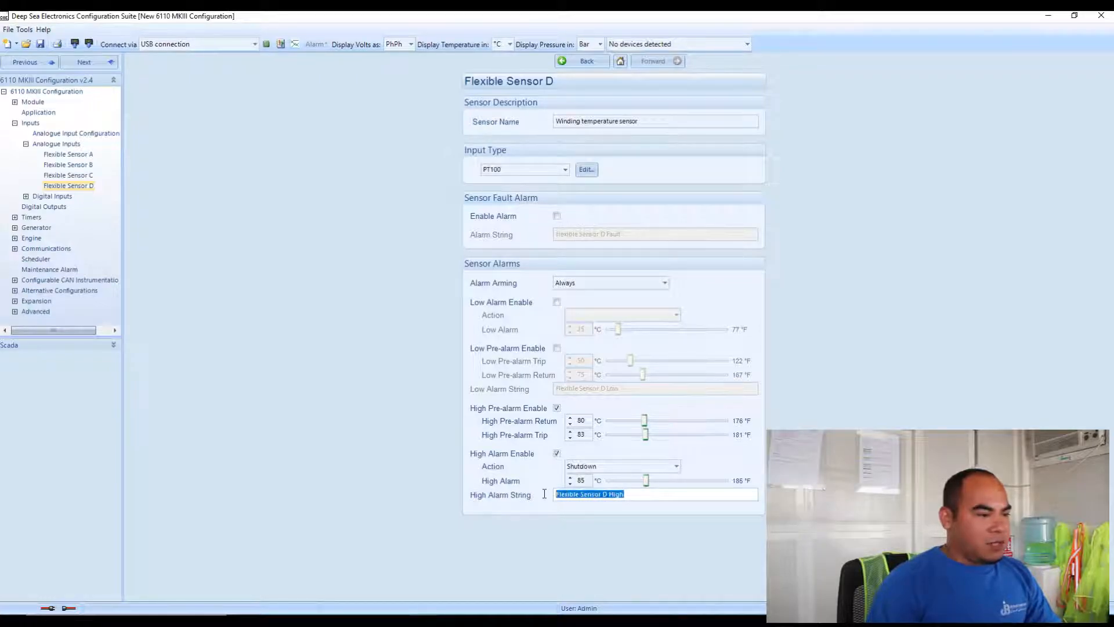
key("BackSpace")
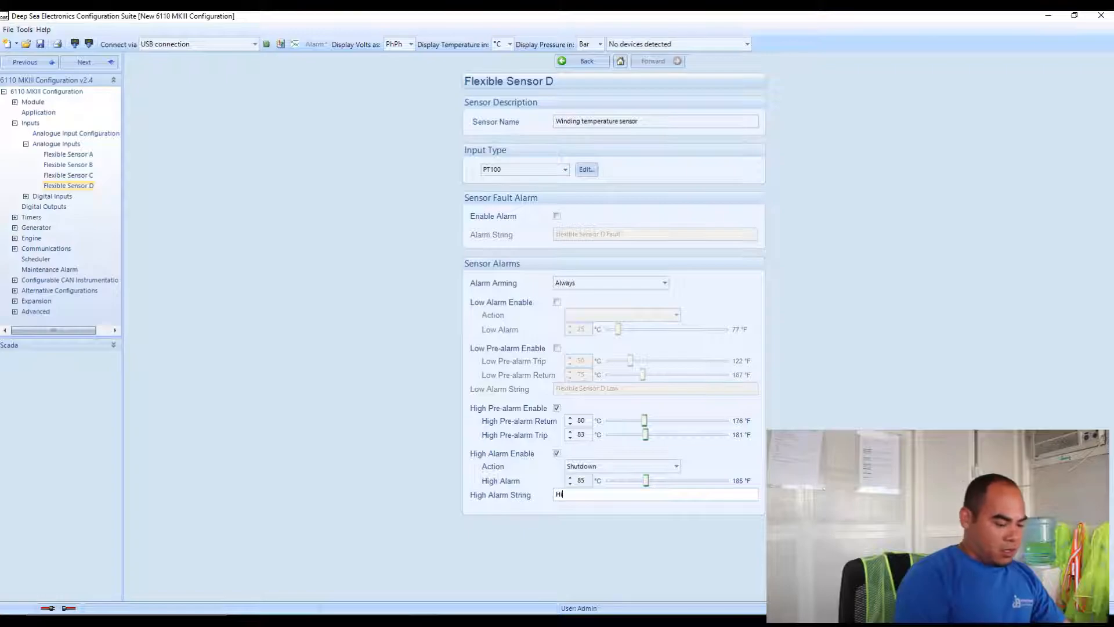
type("gh")
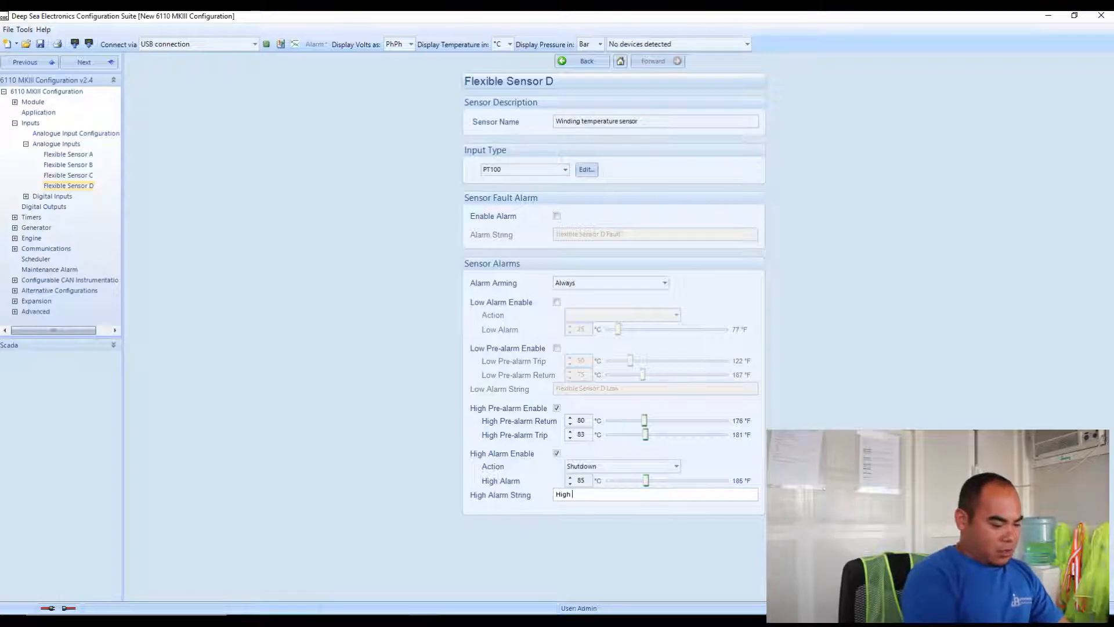
type(" Winding temp")
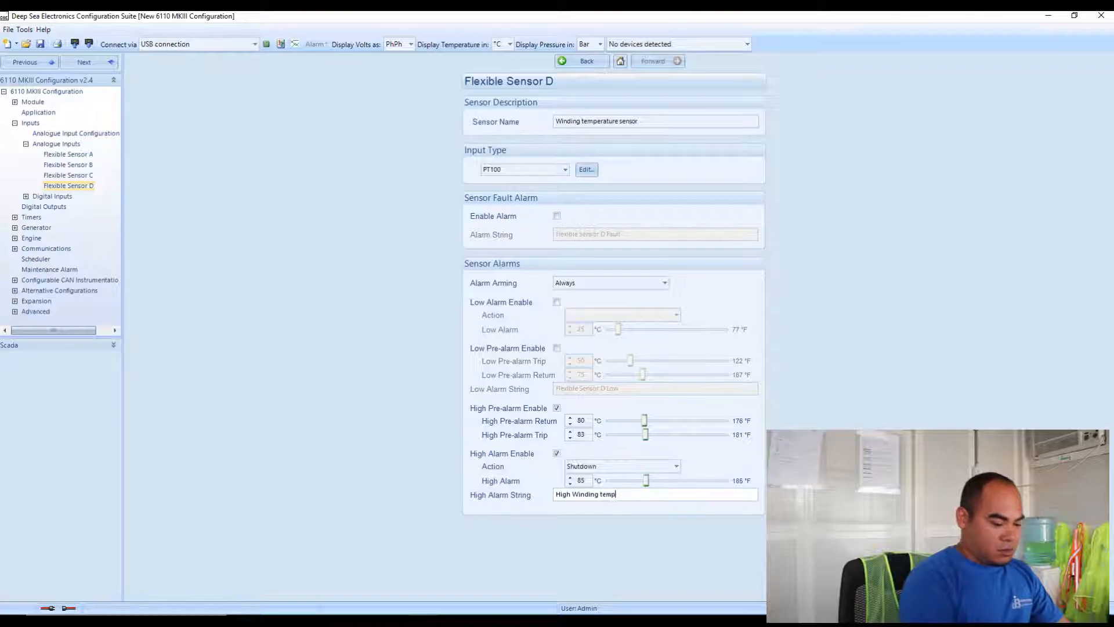
type(".")
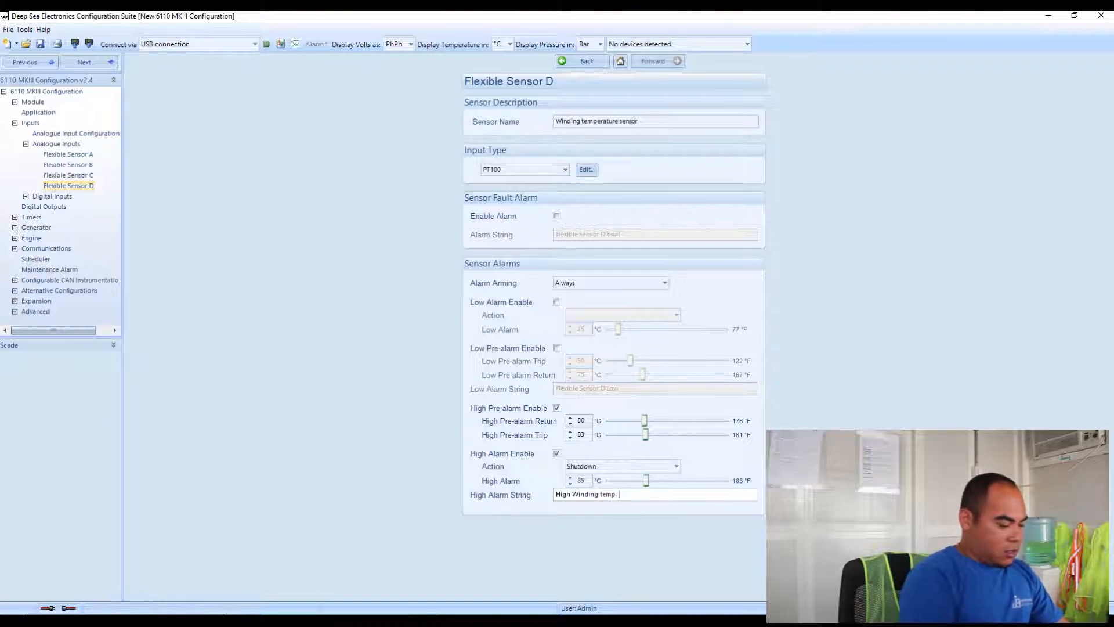
type(" sd.")
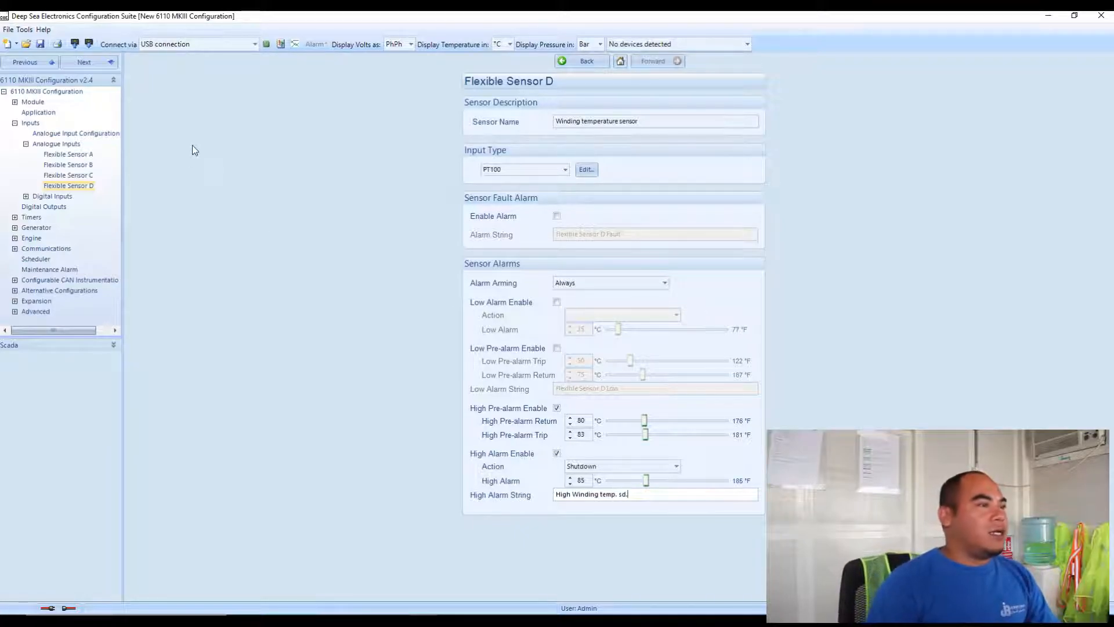
Check the configuration pages of Flexible Sensors A, B and C to see which sensor each input is assigned to
left_click(43, 145)
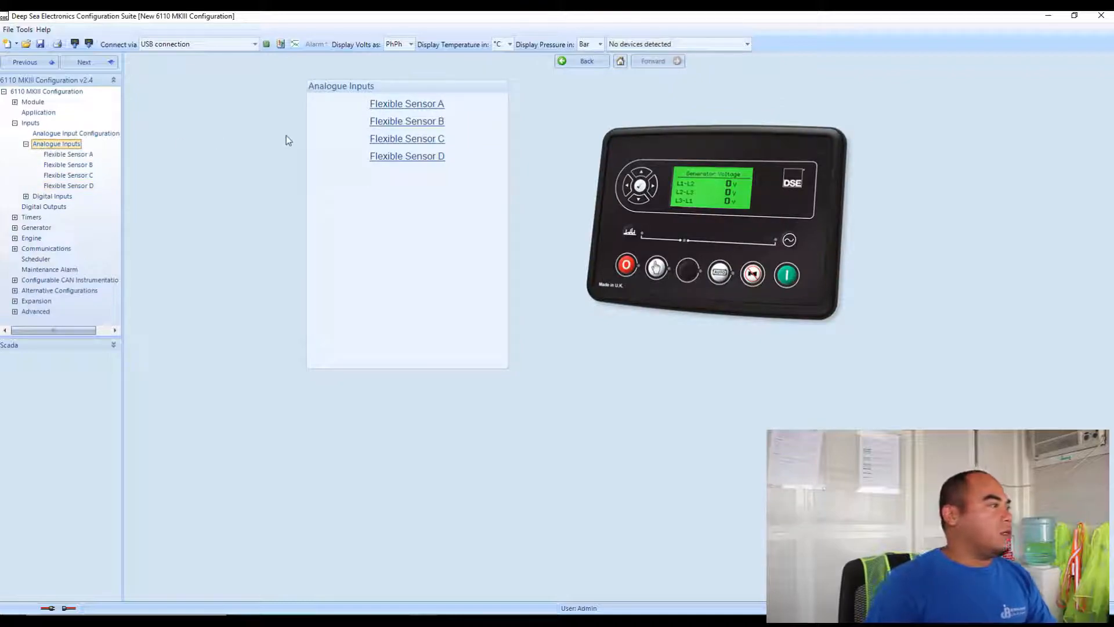
left_click(393, 108)
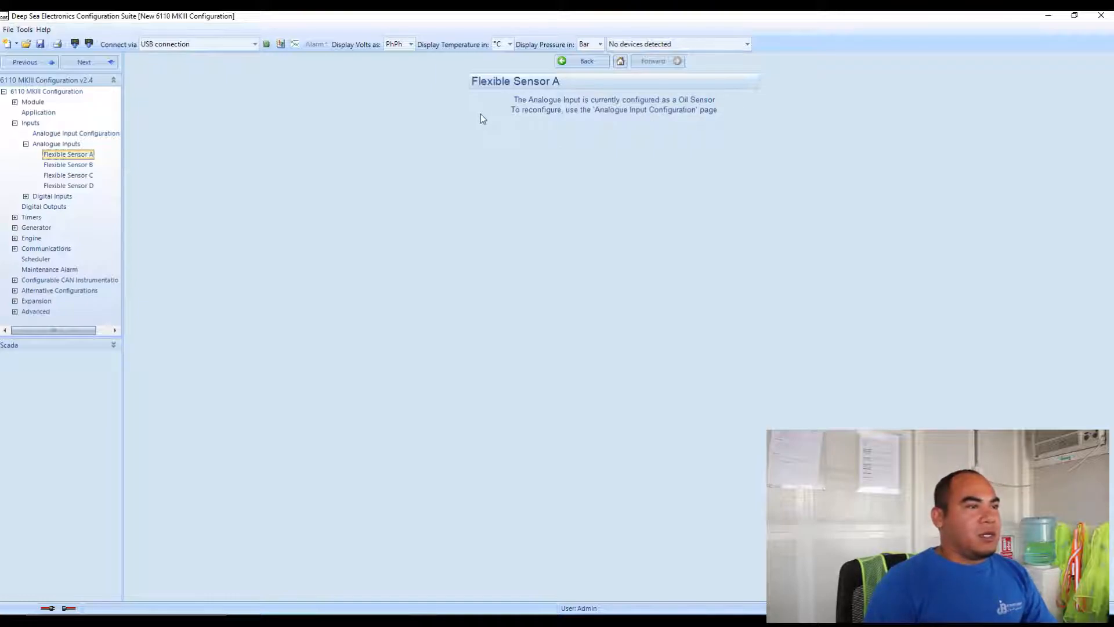
left_click(102, 65)
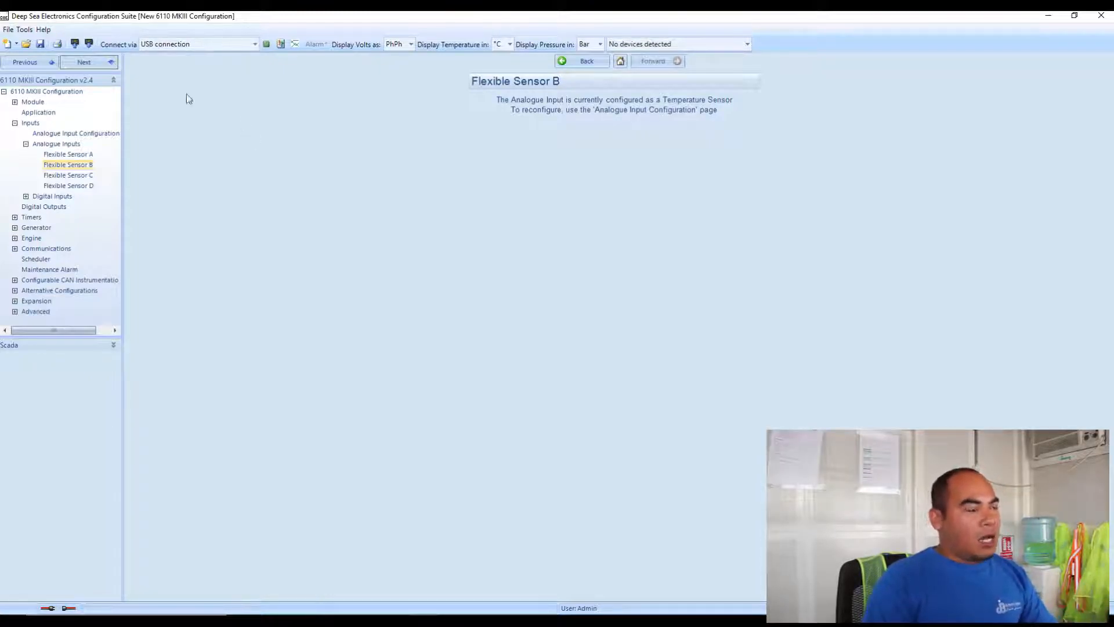
left_click(101, 63)
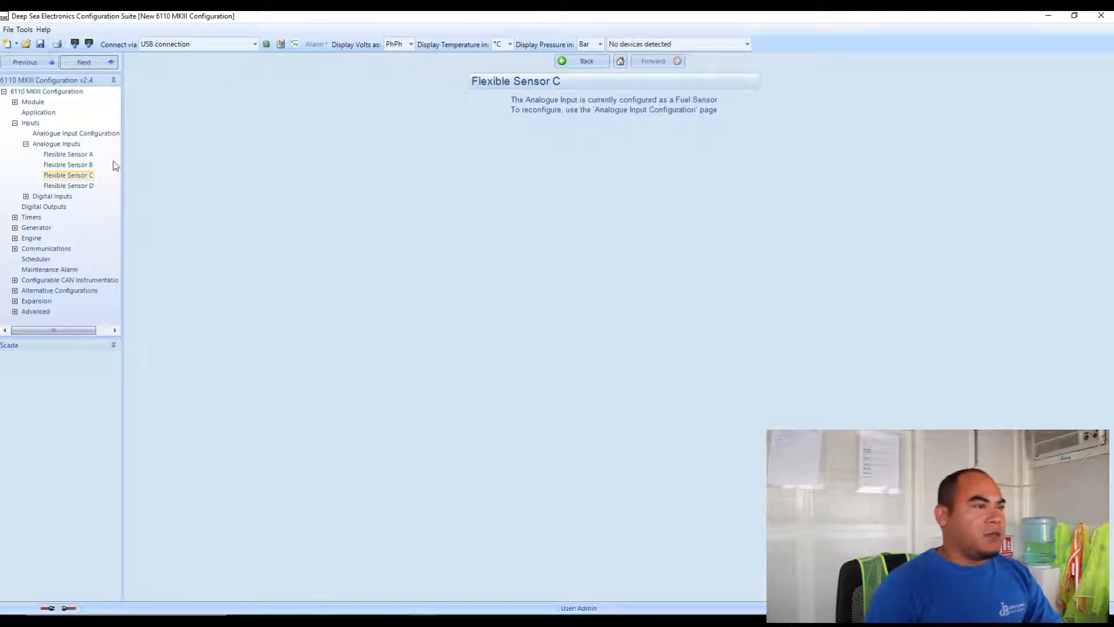
In the engine's fuel control and monitoring settings, set the input type to the standard sensor VDO Ohm range (10-180)
left_click(31, 238)
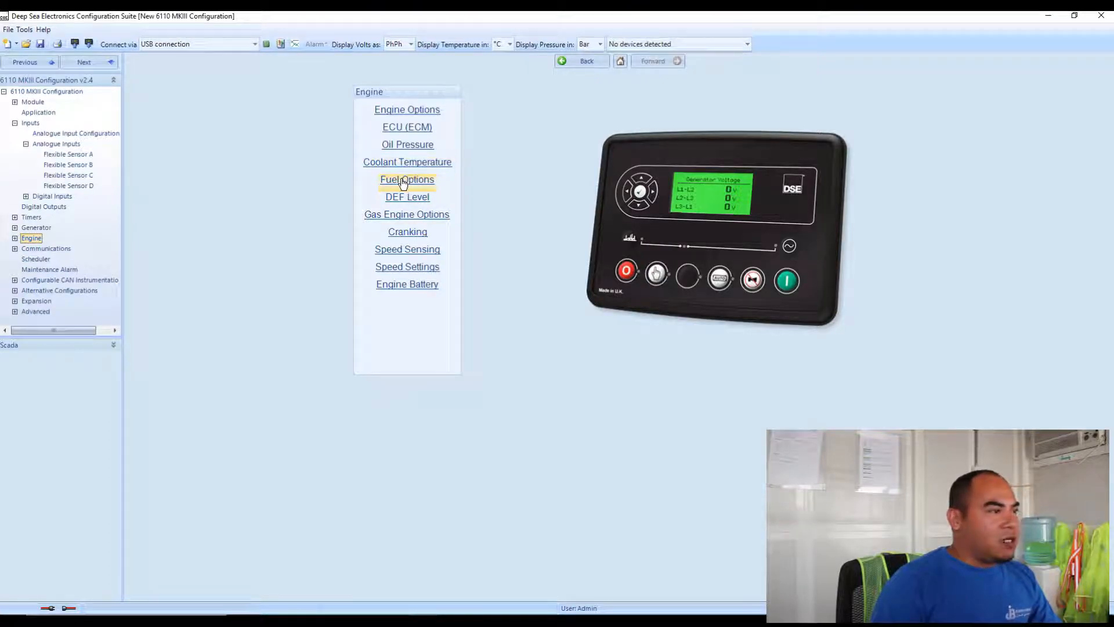
left_click(421, 182)
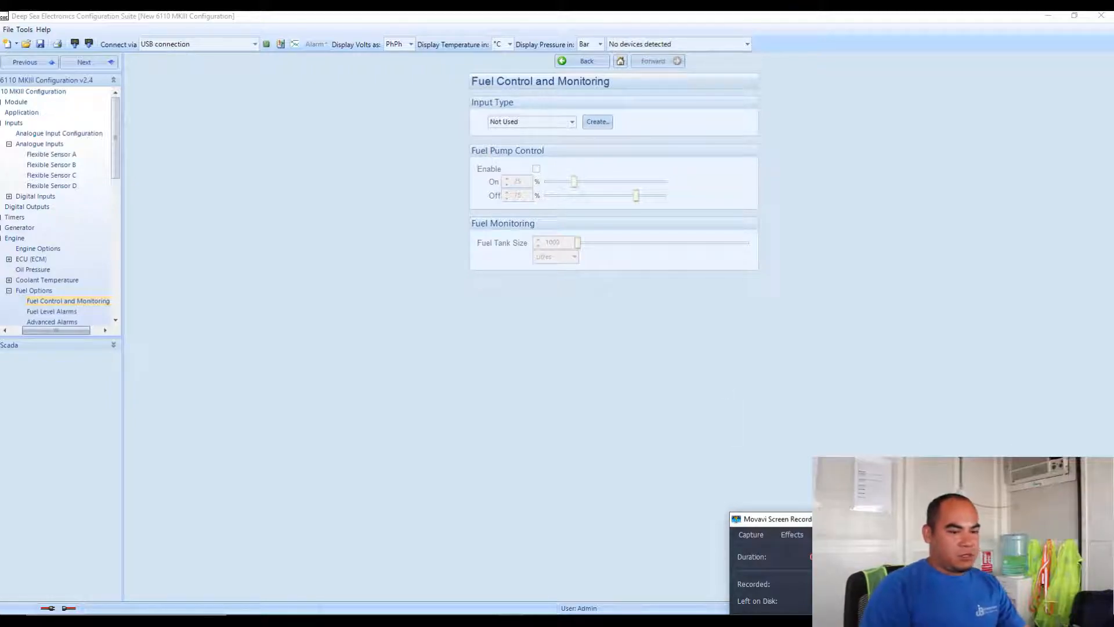
left_click(1048, 519)
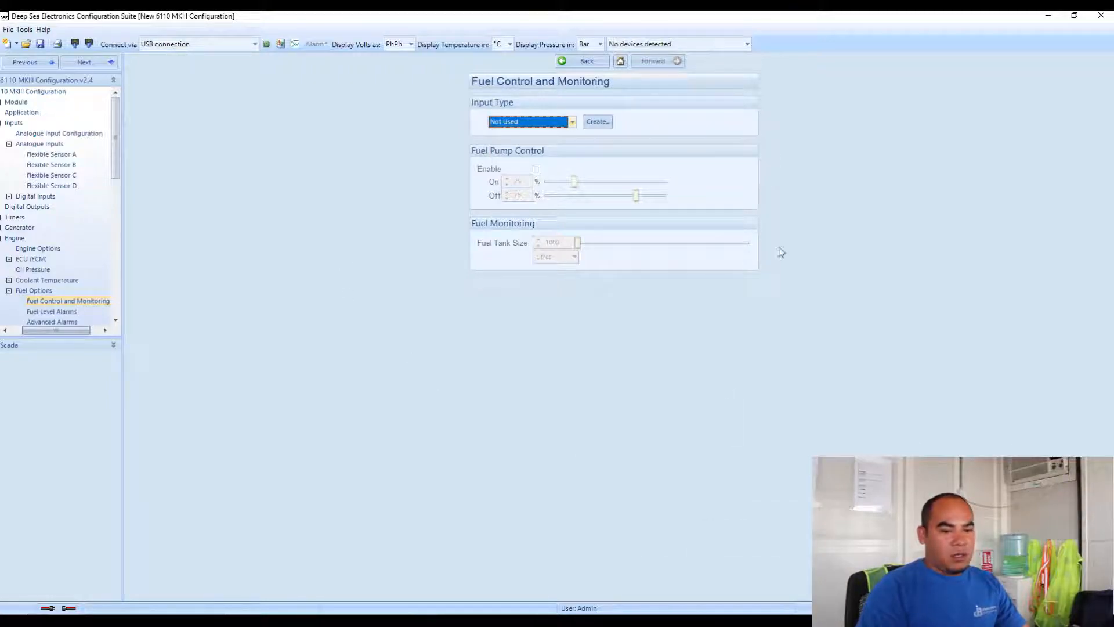
left_click(573, 123)
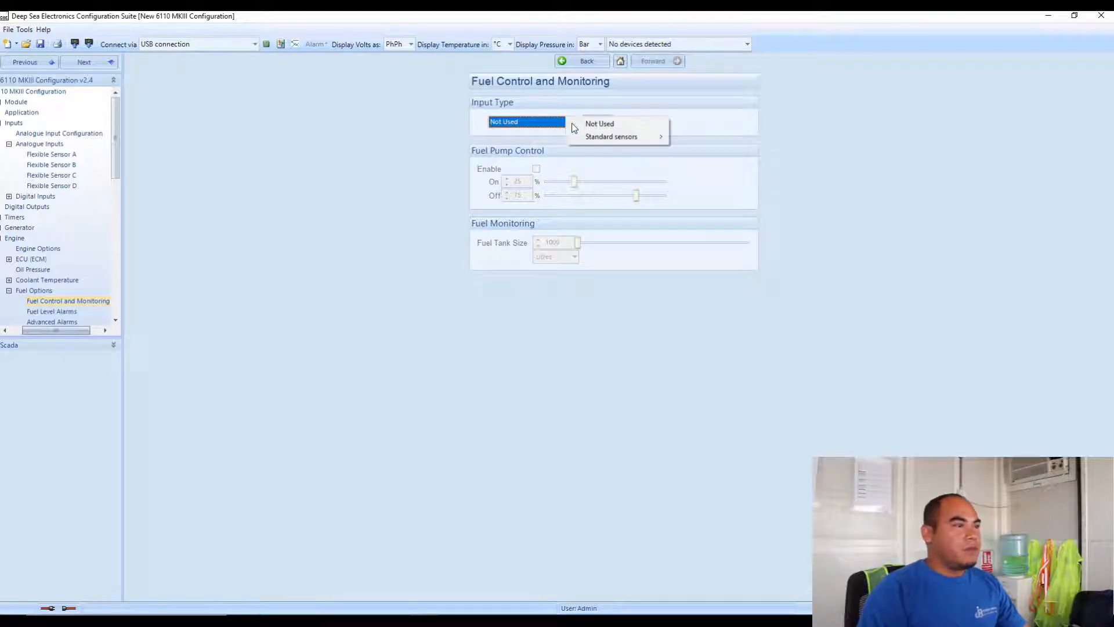
mouse_move(600, 139)
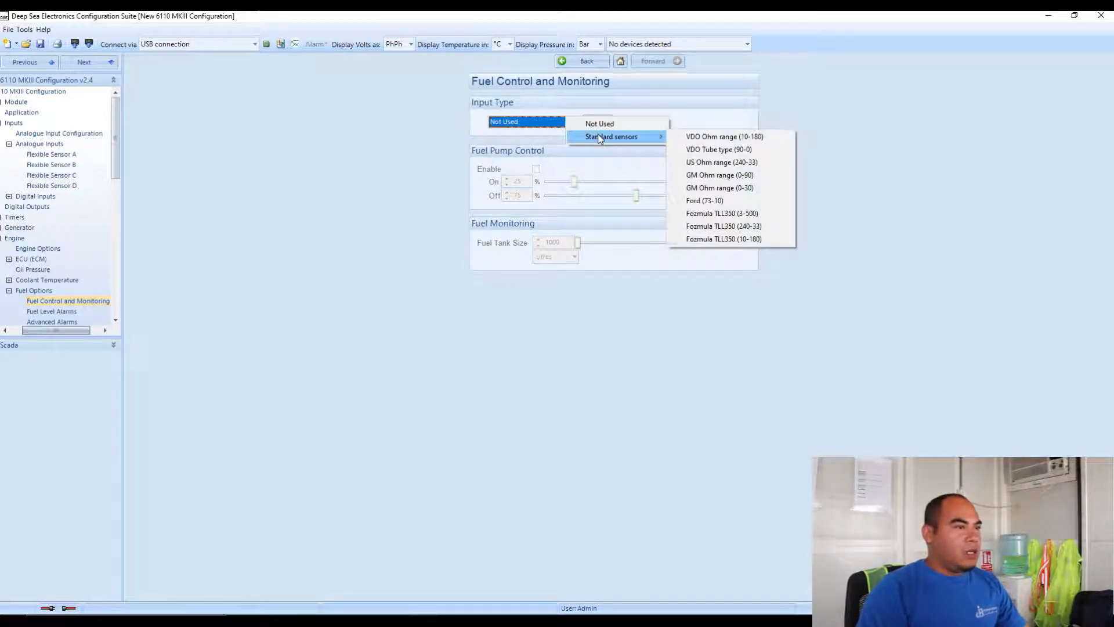
left_click(723, 138)
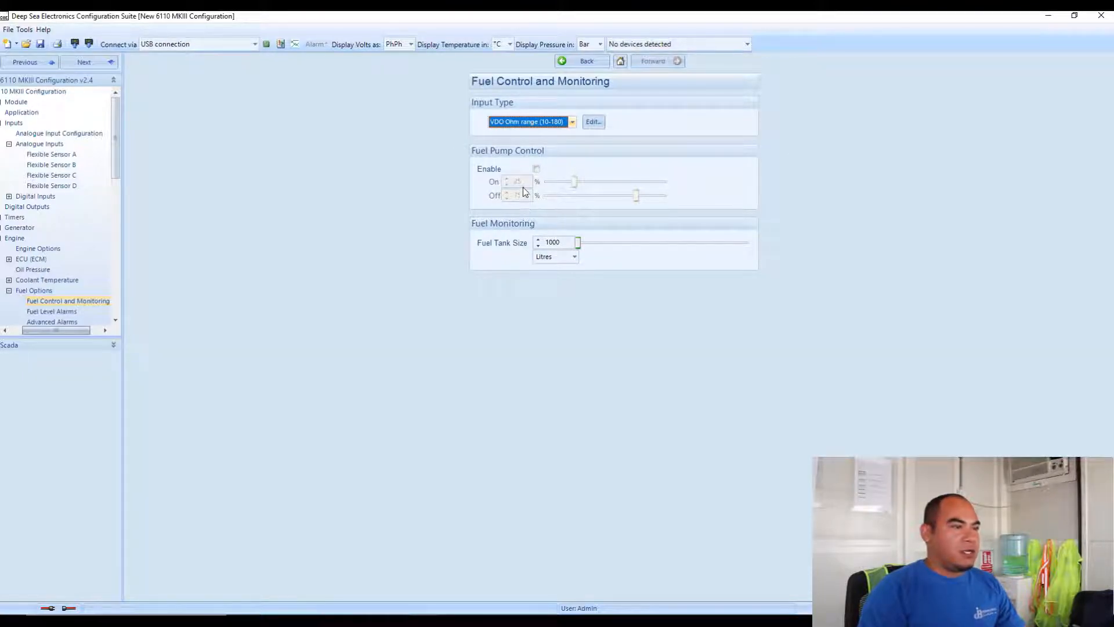
Enable fuel pump control and keep Litres as the fuel tank size unit
left_click(536, 169)
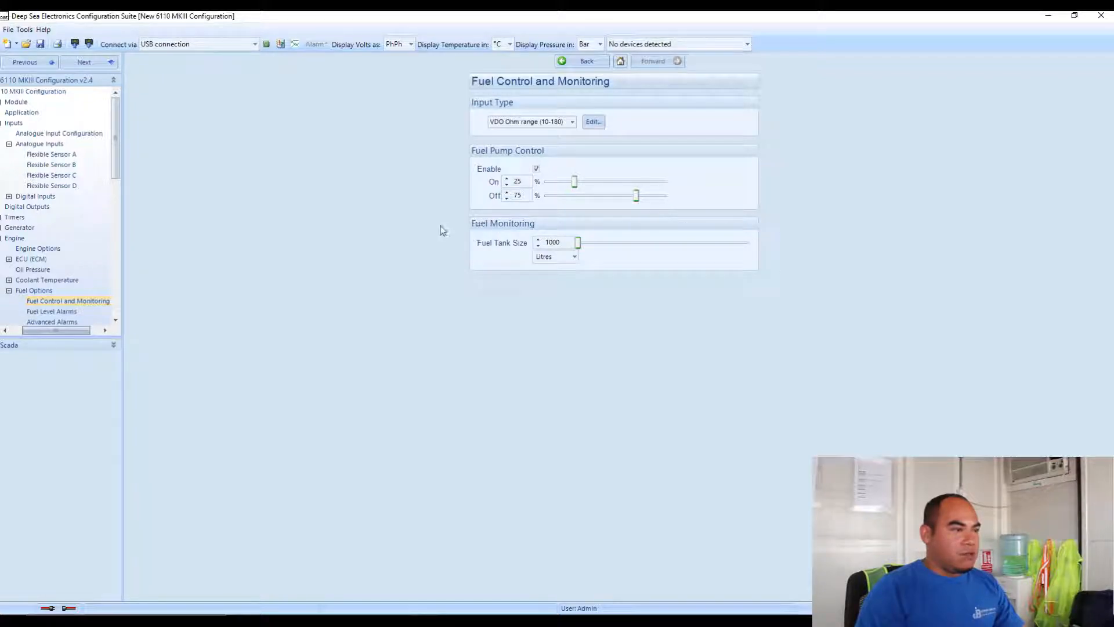
left_click(577, 259)
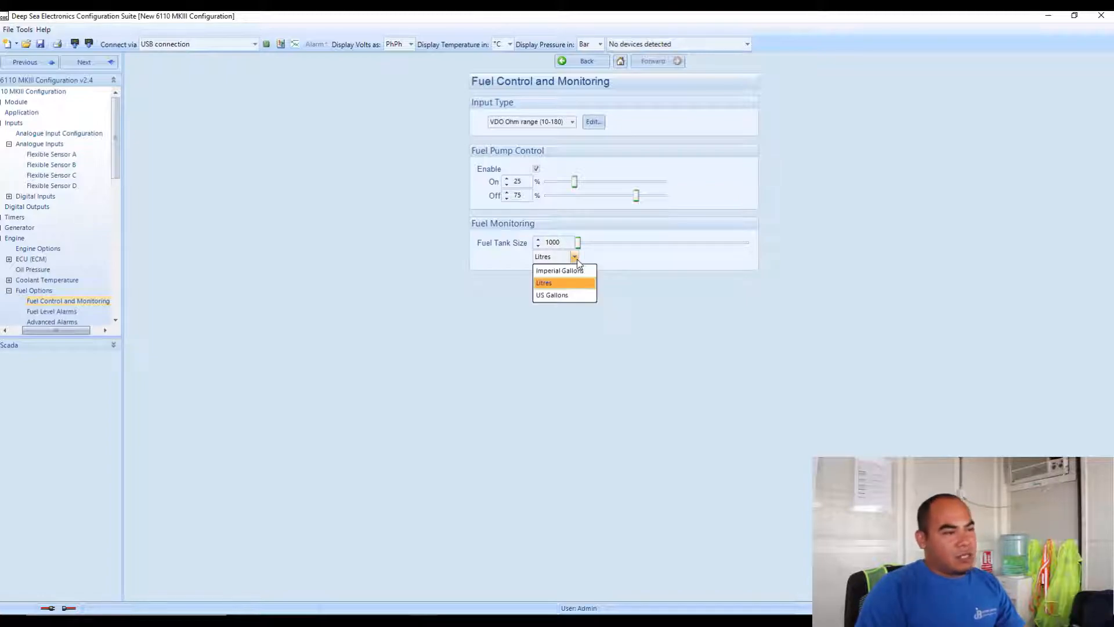
left_click(560, 283)
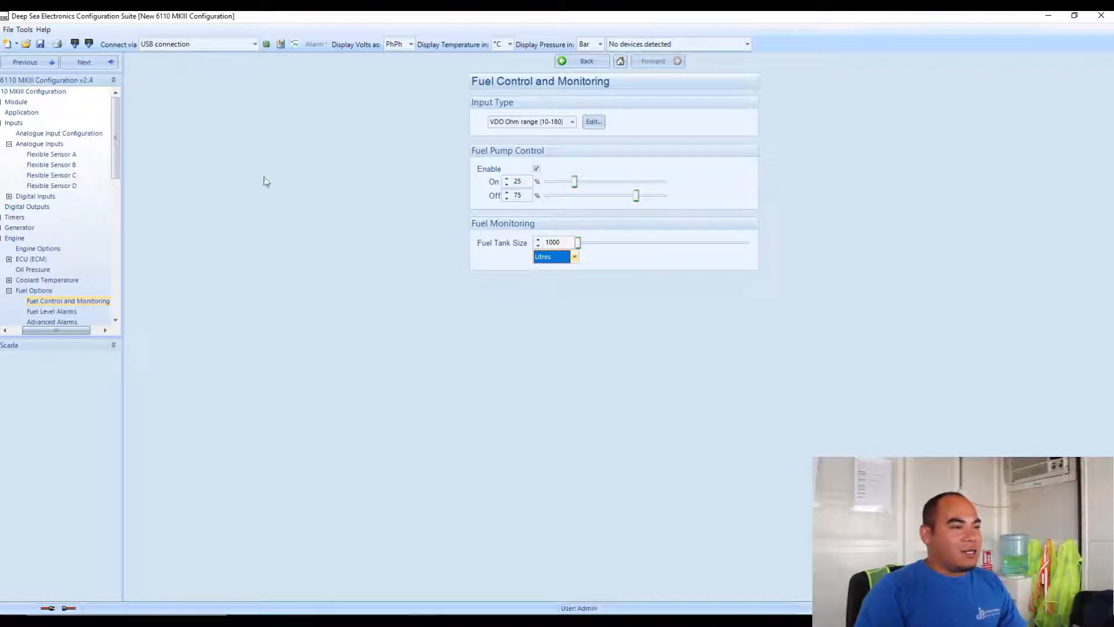
Enable the low and high fuel level alarms, and set the low alarm to trip at 15% with a 5 s delay
left_click(112, 65)
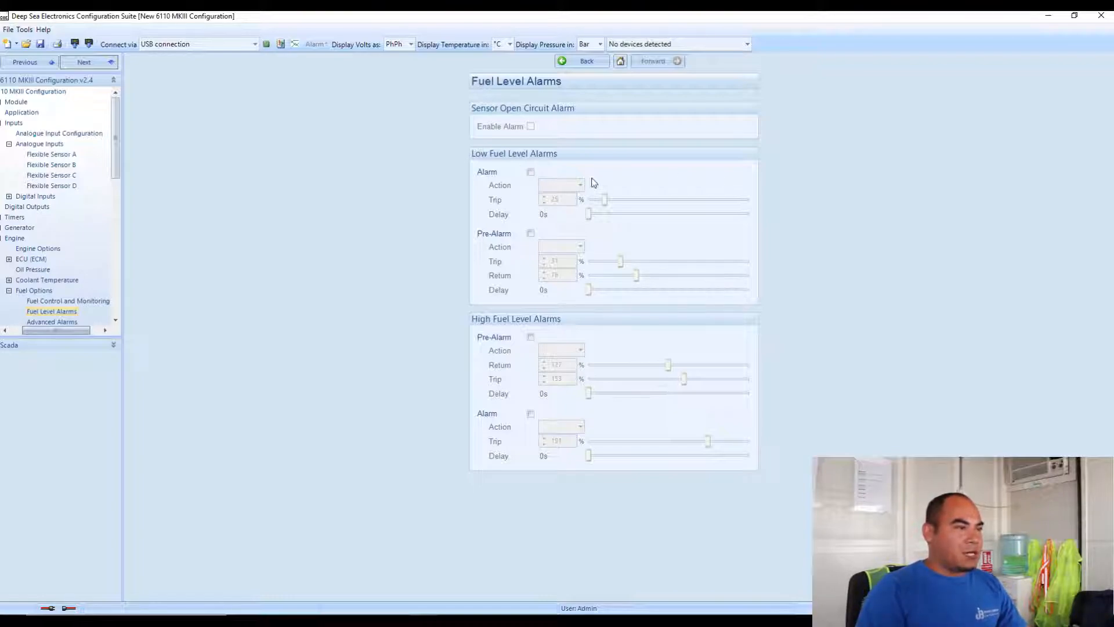
left_click(530, 172)
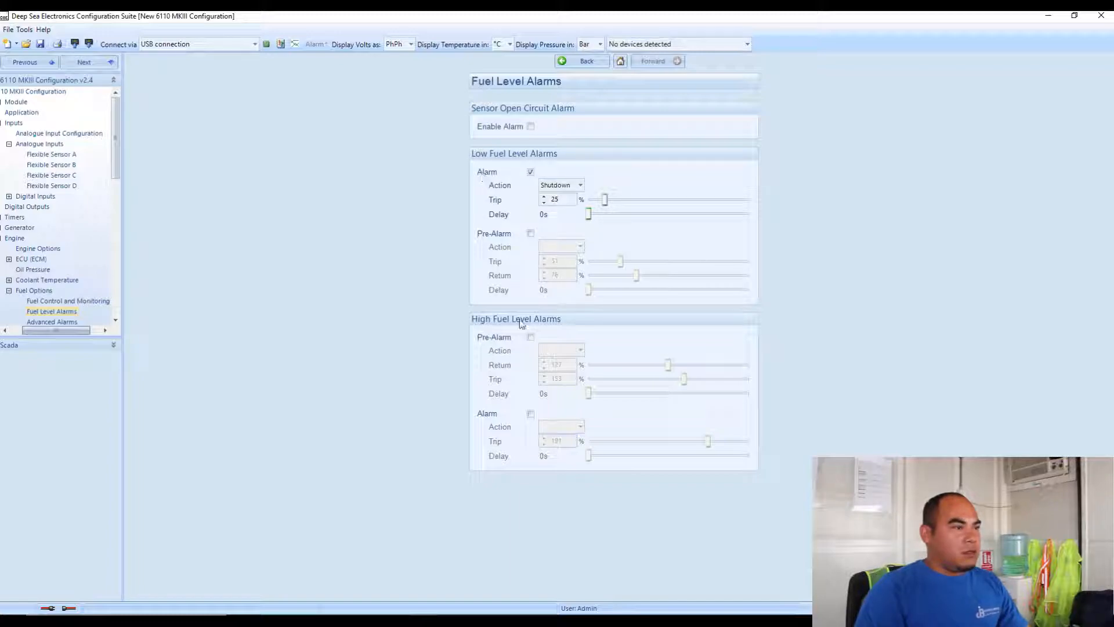
left_click(531, 413)
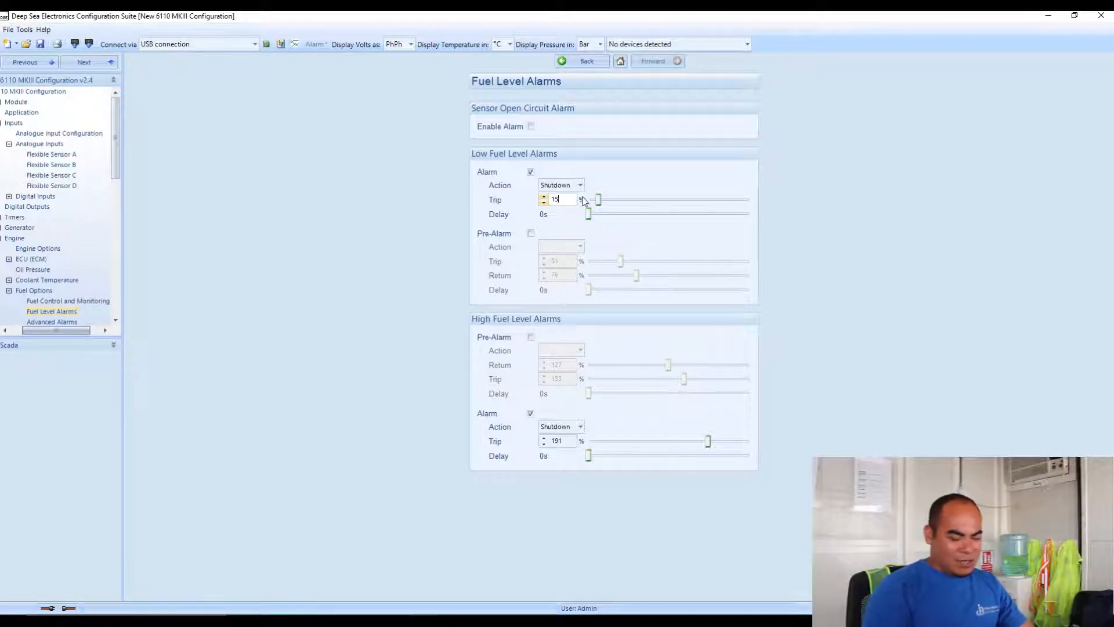
left_click(590, 219)
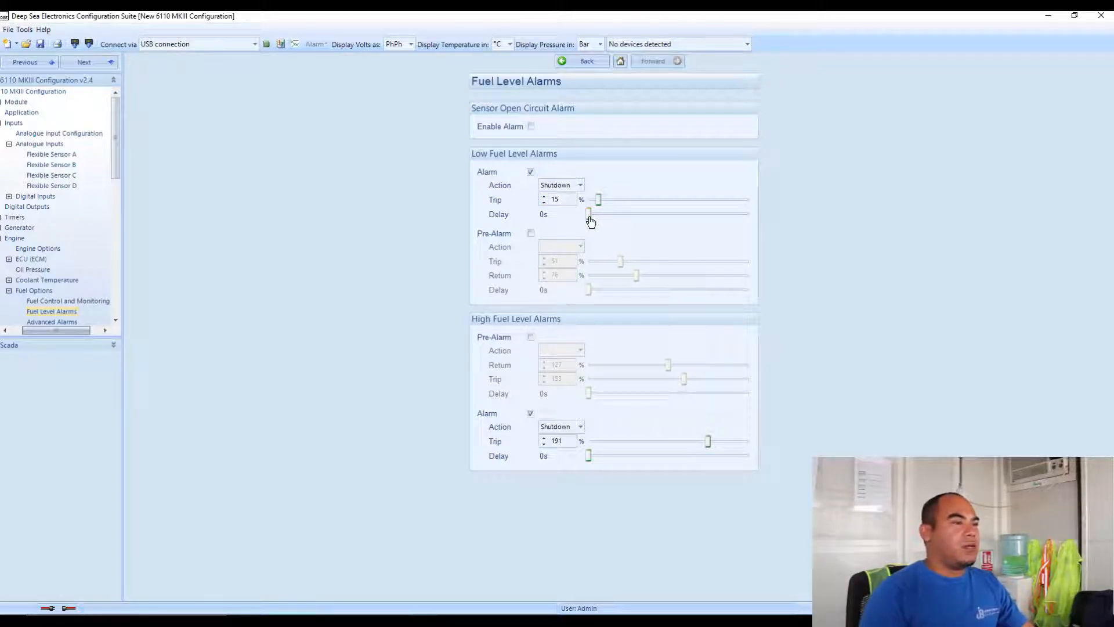
key("Right")
key("Right")
key("Right")
key("Right")
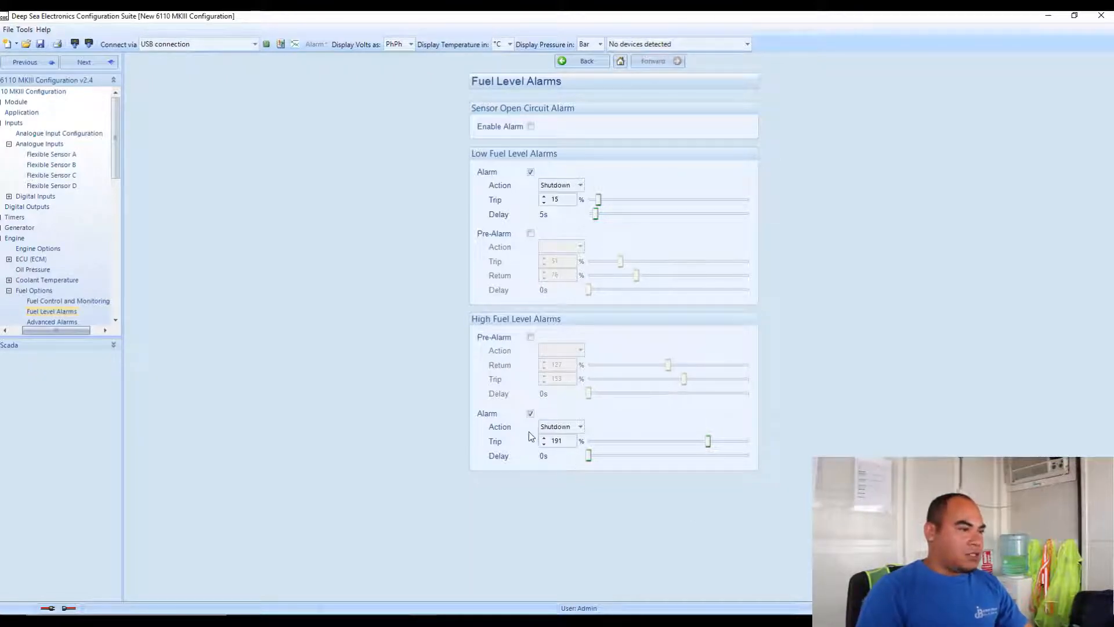
Set the high fuel level alarm to trip at 95% with a 5 s delay
left_click(531, 413)
left_click(531, 415)
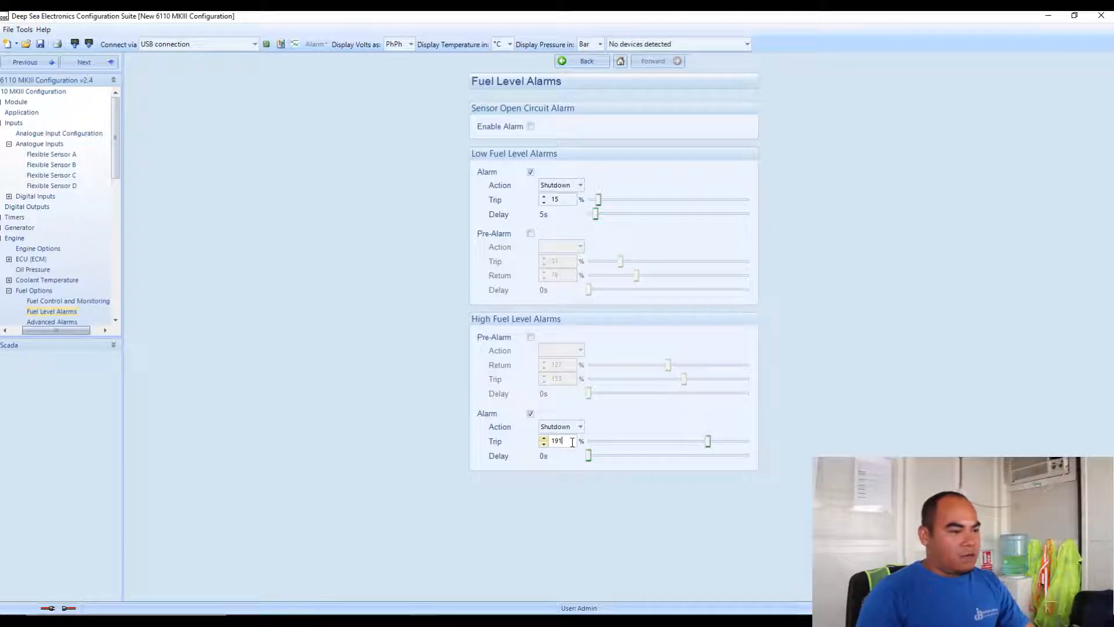
type("95")
key("Tab")
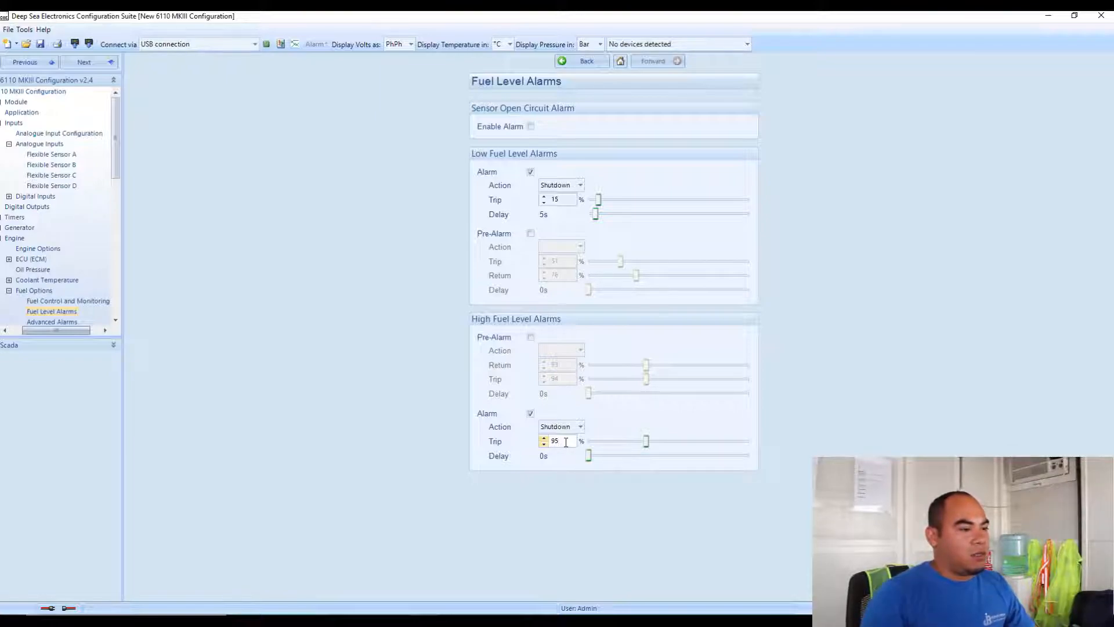
key("BackSpace")
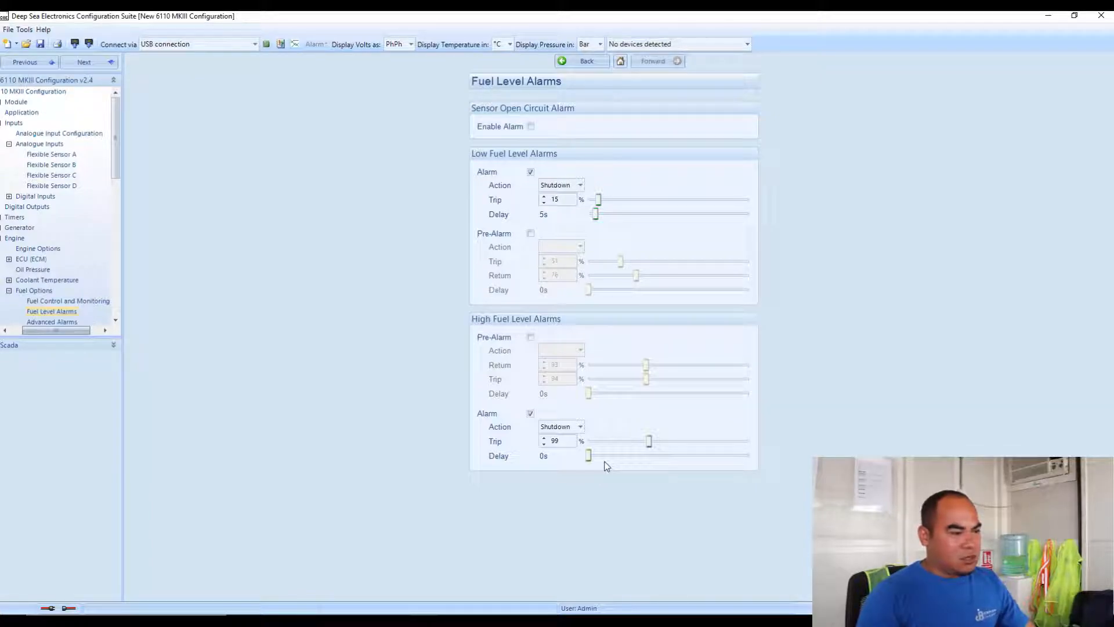
left_click(566, 443)
key("BackSpace")
left_click_drag(589, 459, 593, 460)
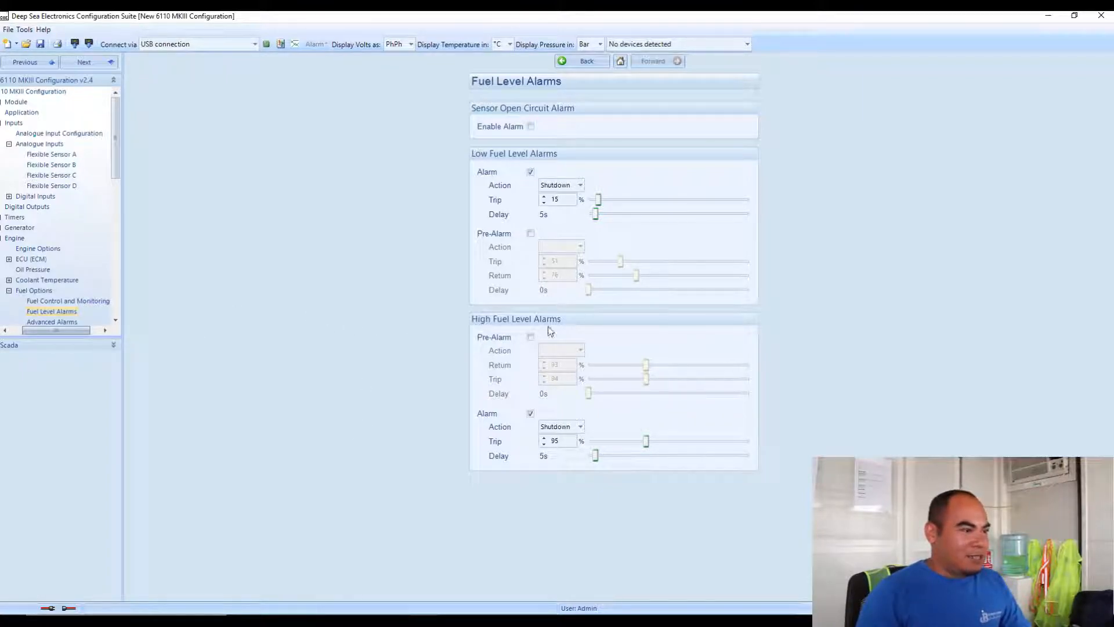
Enable the high fuel level pre-alarm, and set the high alarm Trip to 100% with a 0 s delay
left_click(530, 337)
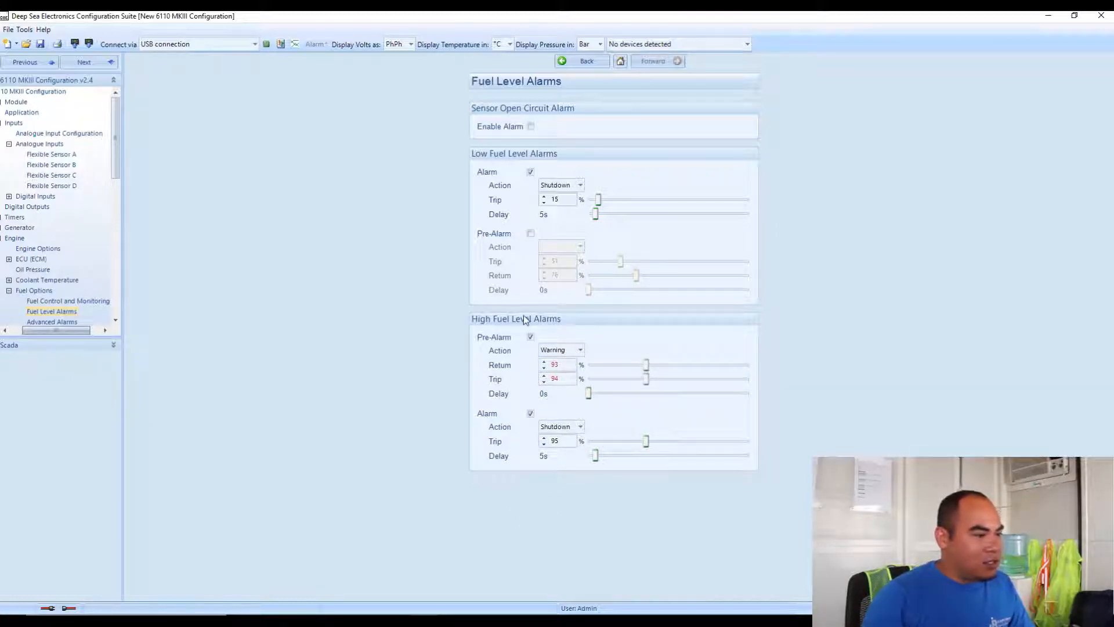
left_click(567, 367)
left_click(567, 441)
type("100")
left_click_drag(595, 459, 574, 458)
Set the high fuel level pre-alarm Return to 95% and its Trip to 96%
left_click(564, 366)
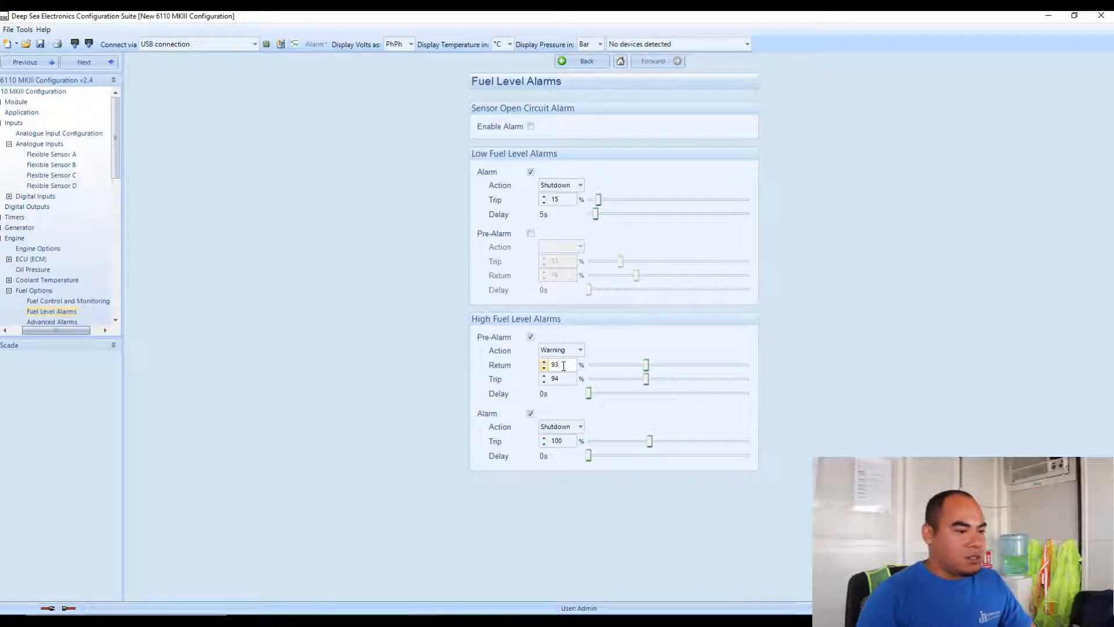
type("5")
left_click(563, 379)
key("BackSpace")
type("6")
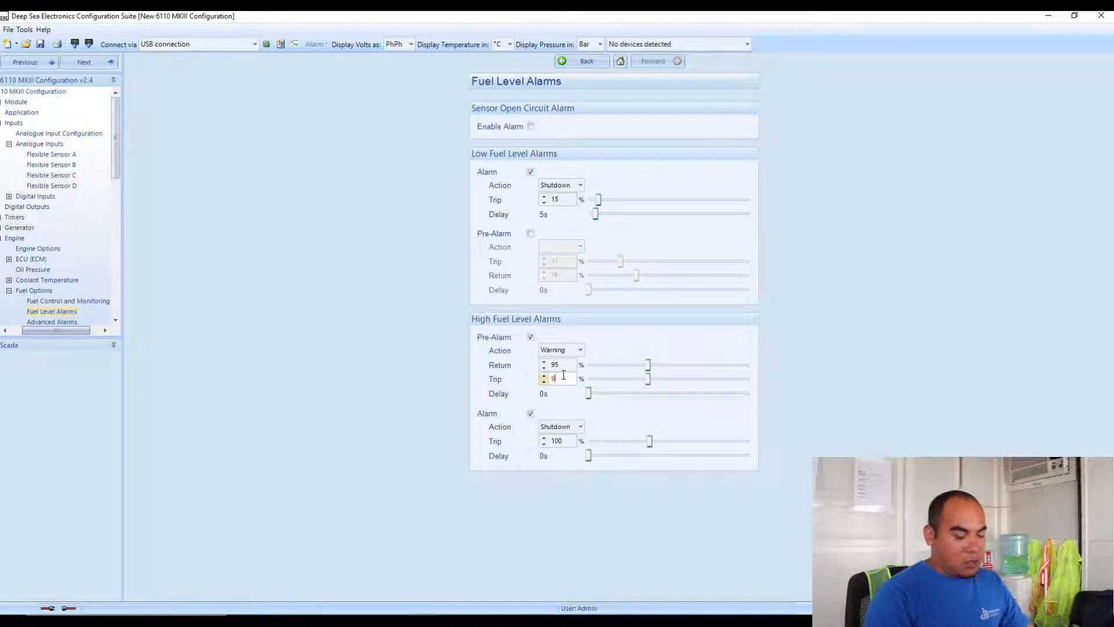
Set the high fuel level pre-alarm Delay to 1 s, and enable the low fuel level pre-alarm with a 30% Trip
left_click(596, 399)
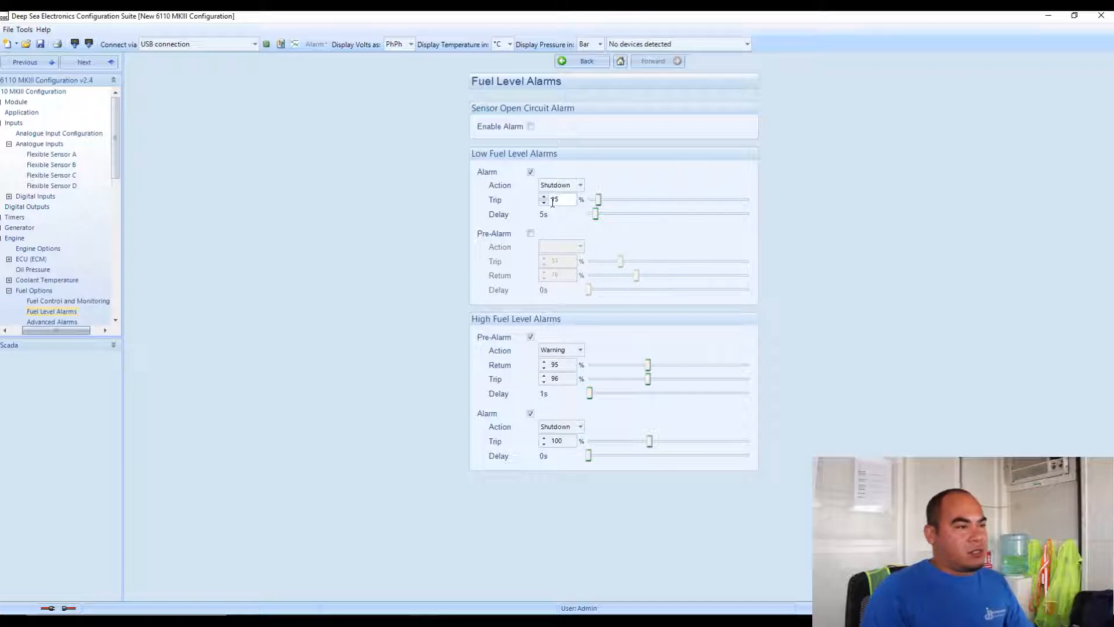
left_click(531, 233)
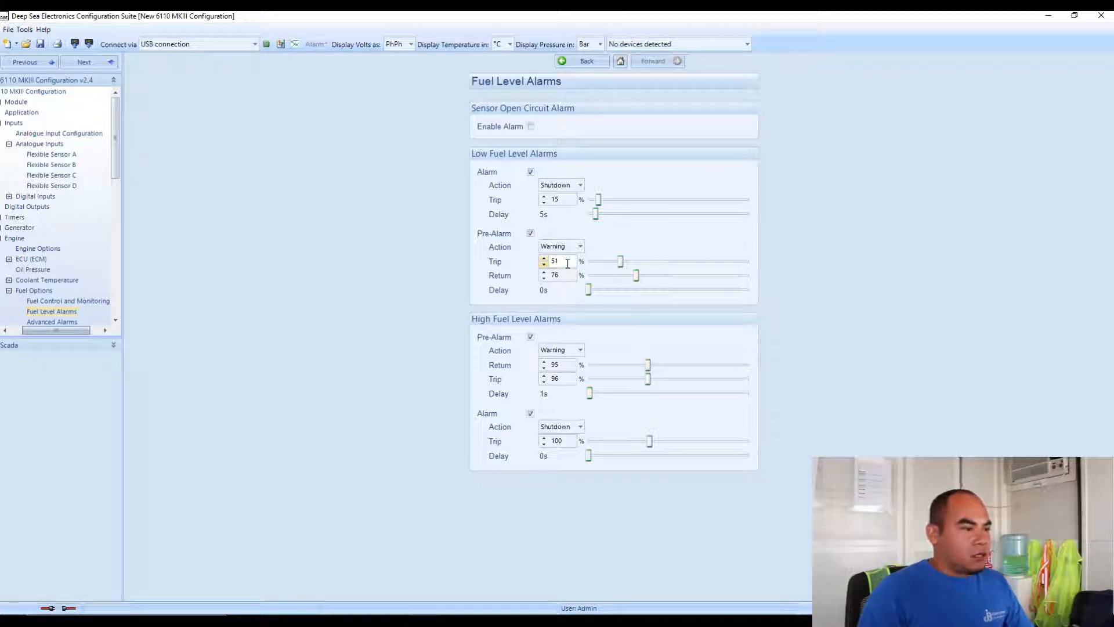
key("BackSpace")
key("BackSpace")
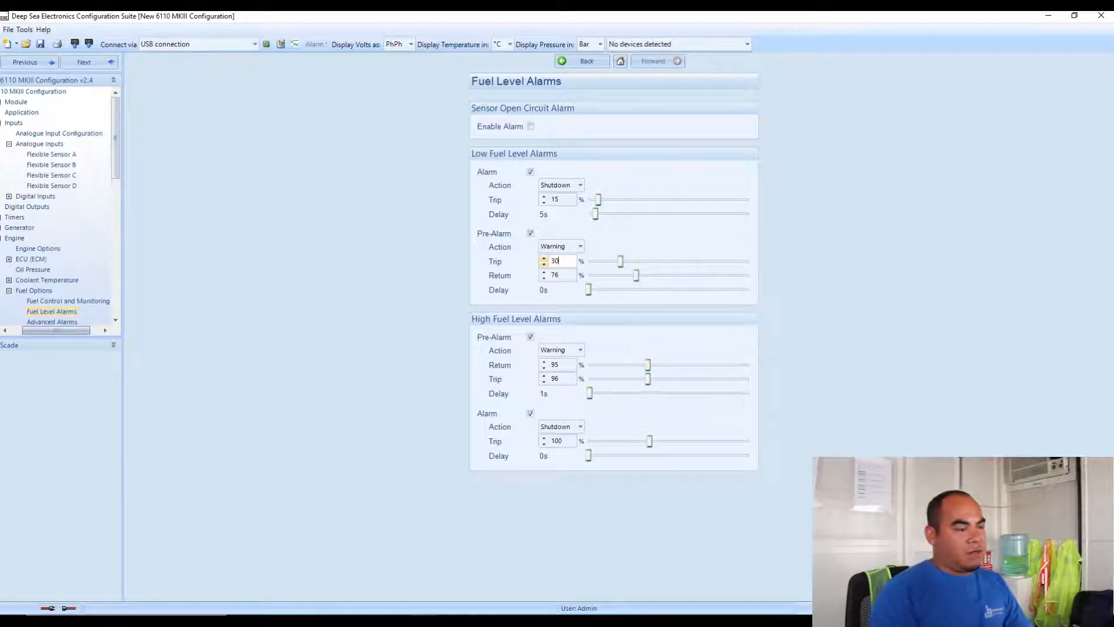
type("30")
Set the low fuel level pre-alarm Return to 25% and its Trip to 20%
left_click(572, 275)
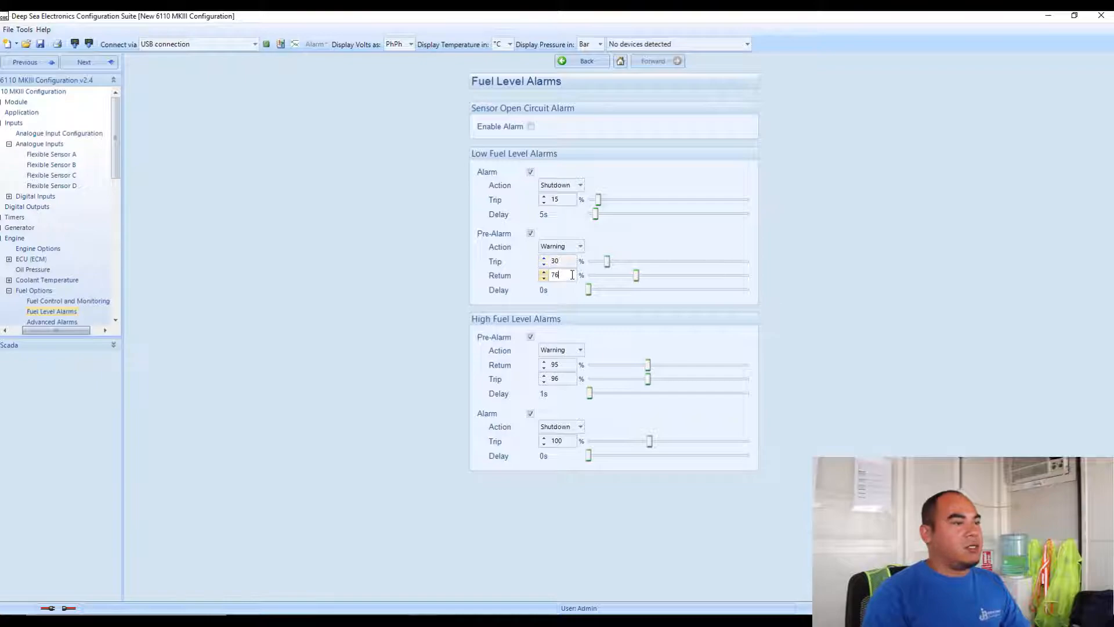
key("BackSpace")
key("BackSpace")
type("25")
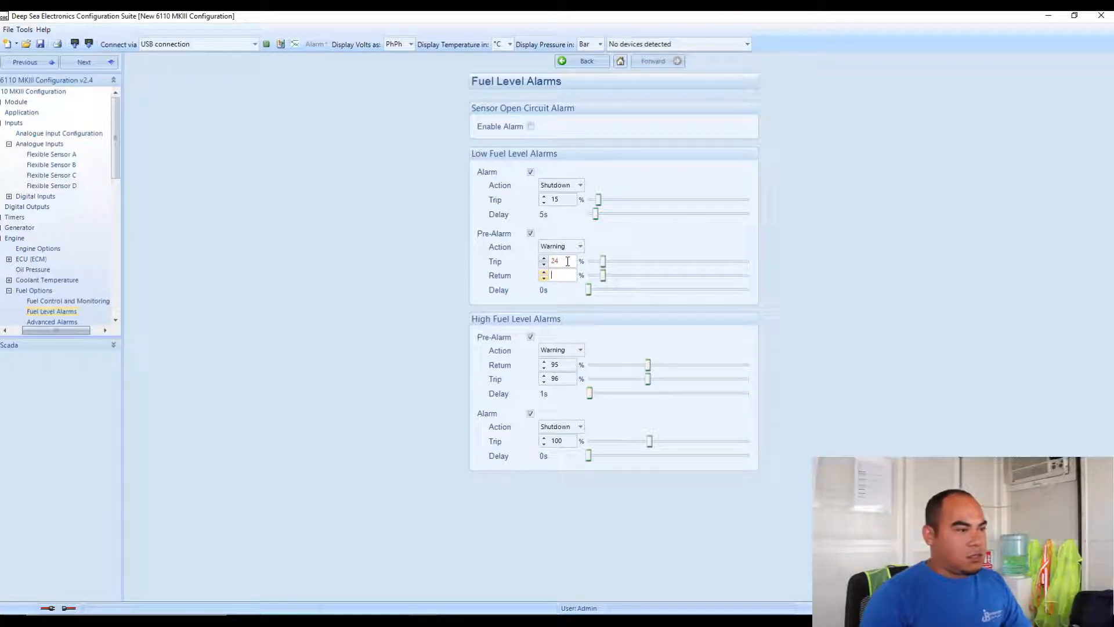
left_click(570, 261)
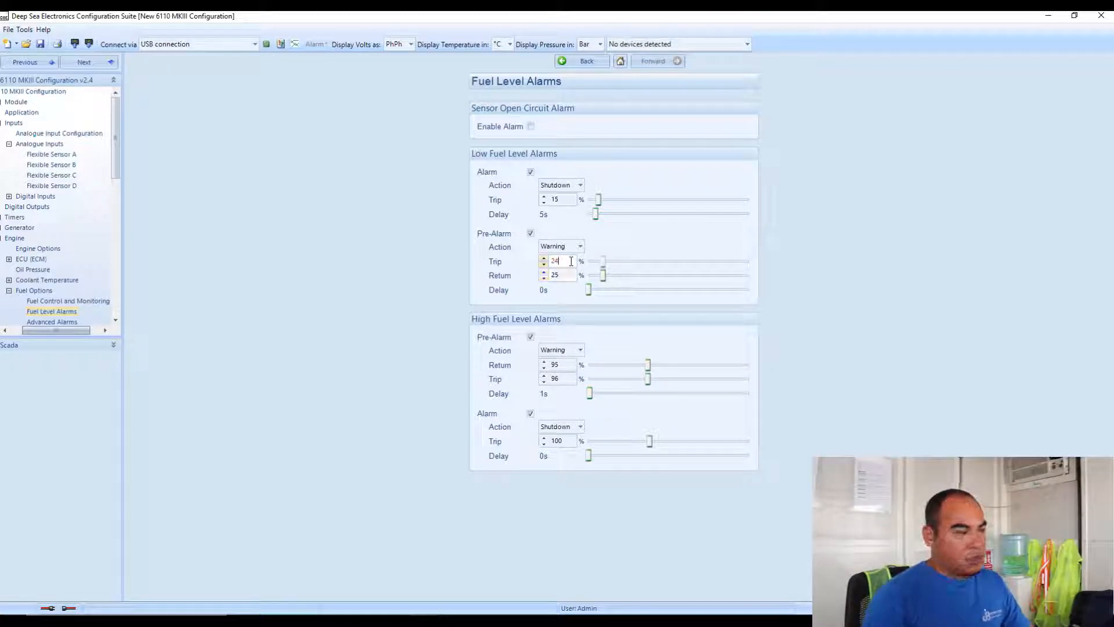
type("20")
key("BackSpace")
key("BackSpace")
type("0")
left_click(564, 275)
key("BackSpace")
key("BackSpace")
type("5")
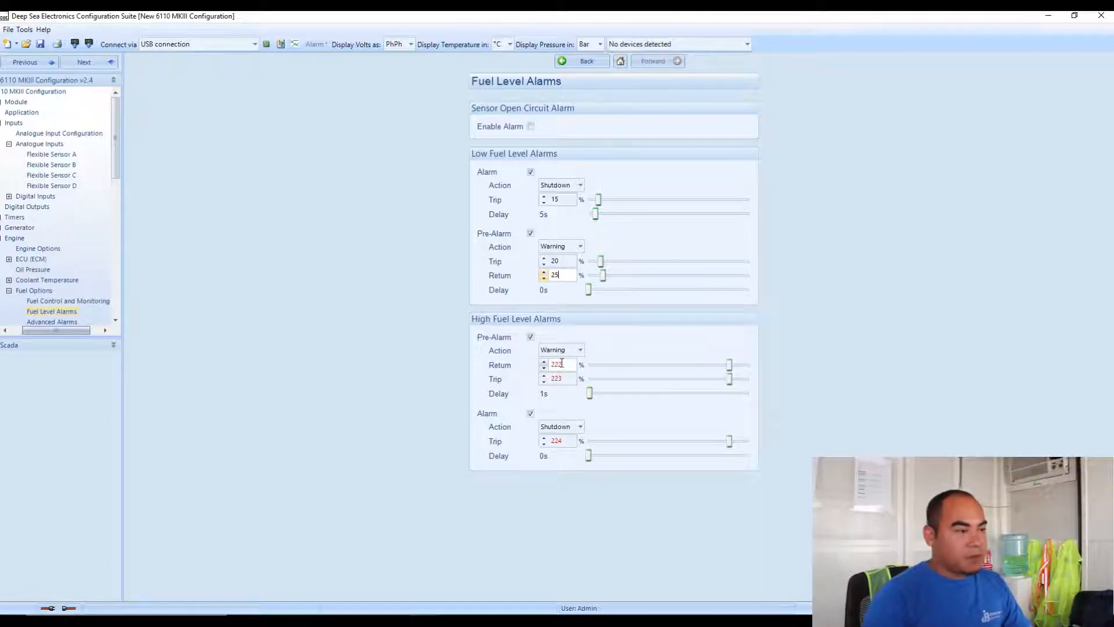
Restore the high fuel level alarm Trip to 100%
double_click(568, 438)
key("BackSpace")
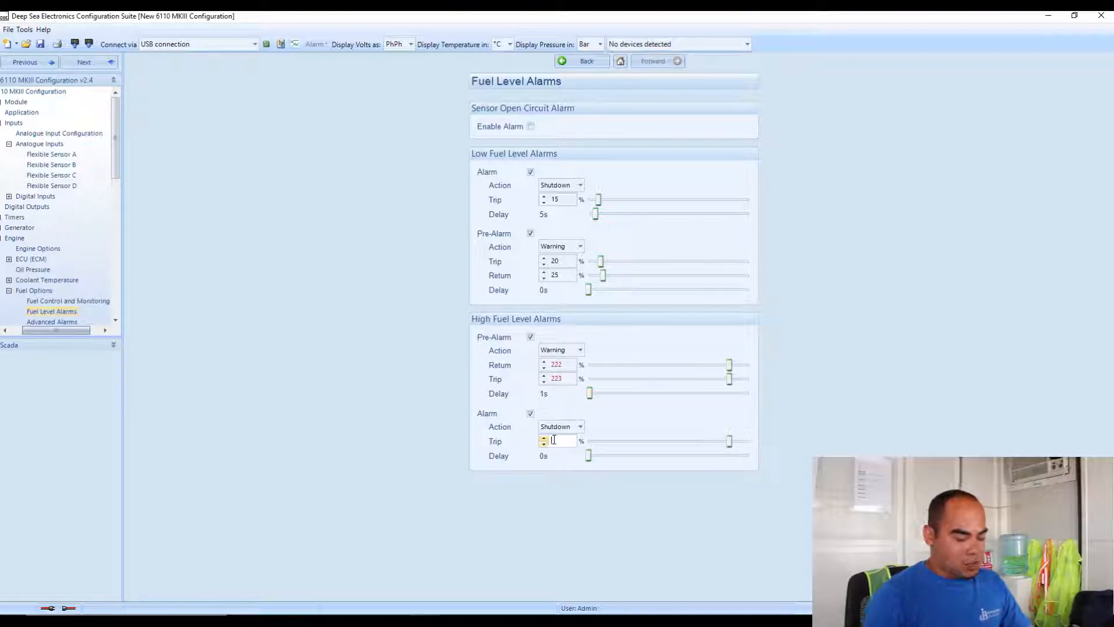
type("255")
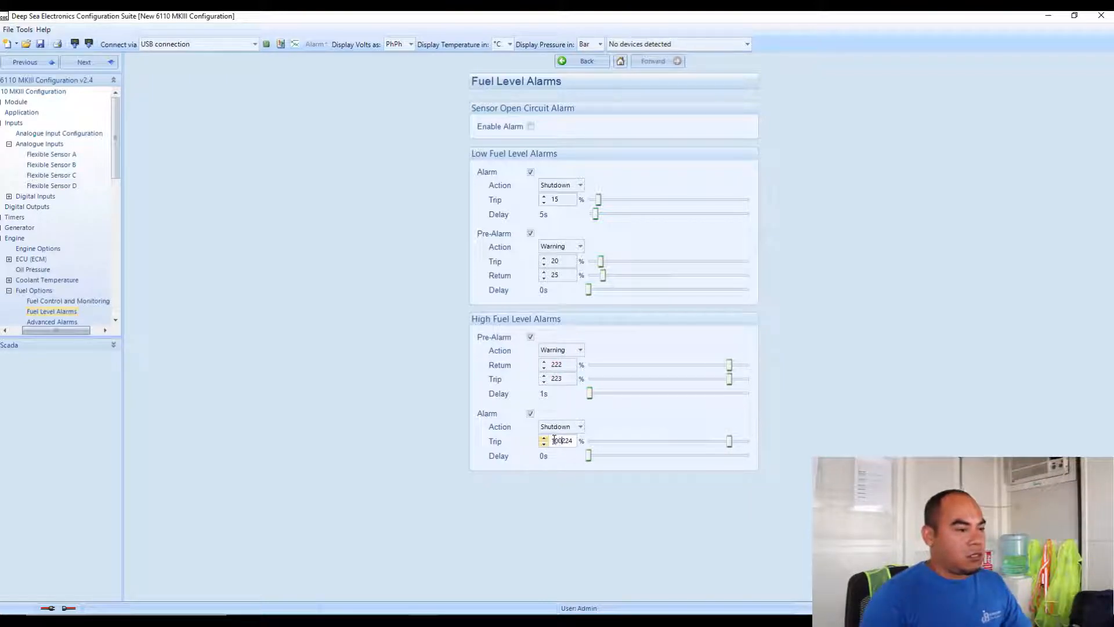
left_click_drag(573, 441, 521, 443)
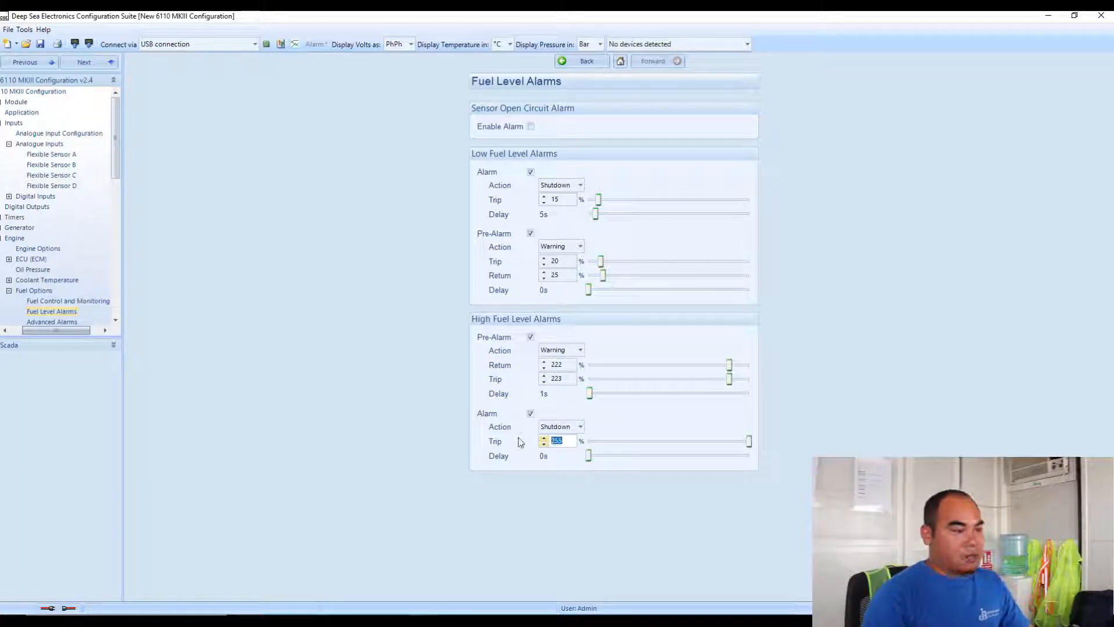
type("100")
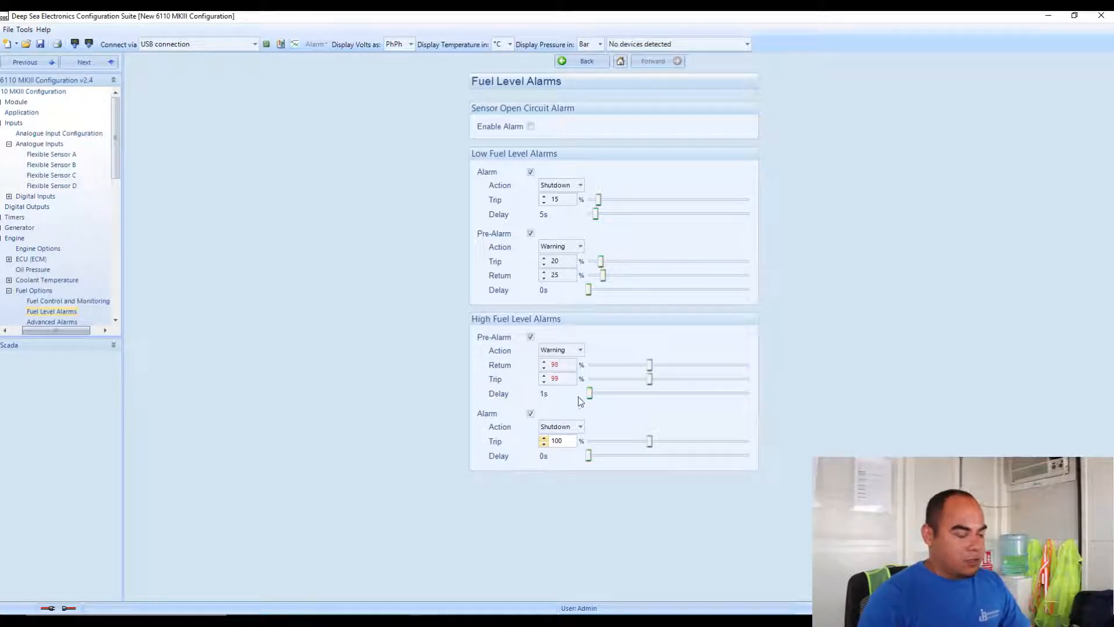
Set the high fuel level pre-alarm Return to 95% and its Trip to 98%
left_click(567, 366)
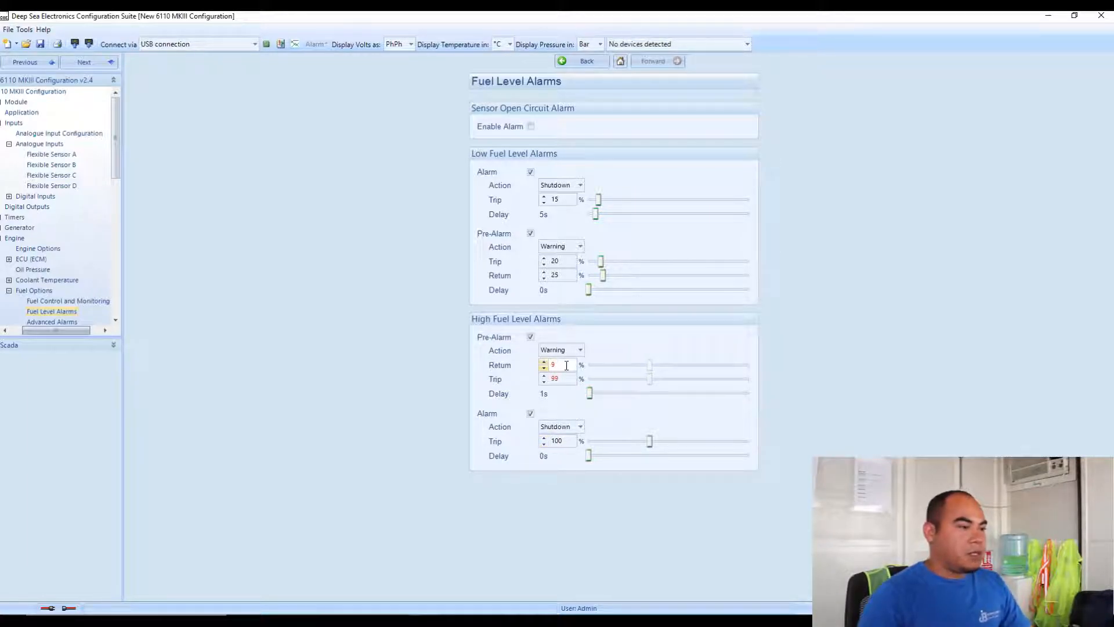
left_click(566, 380)
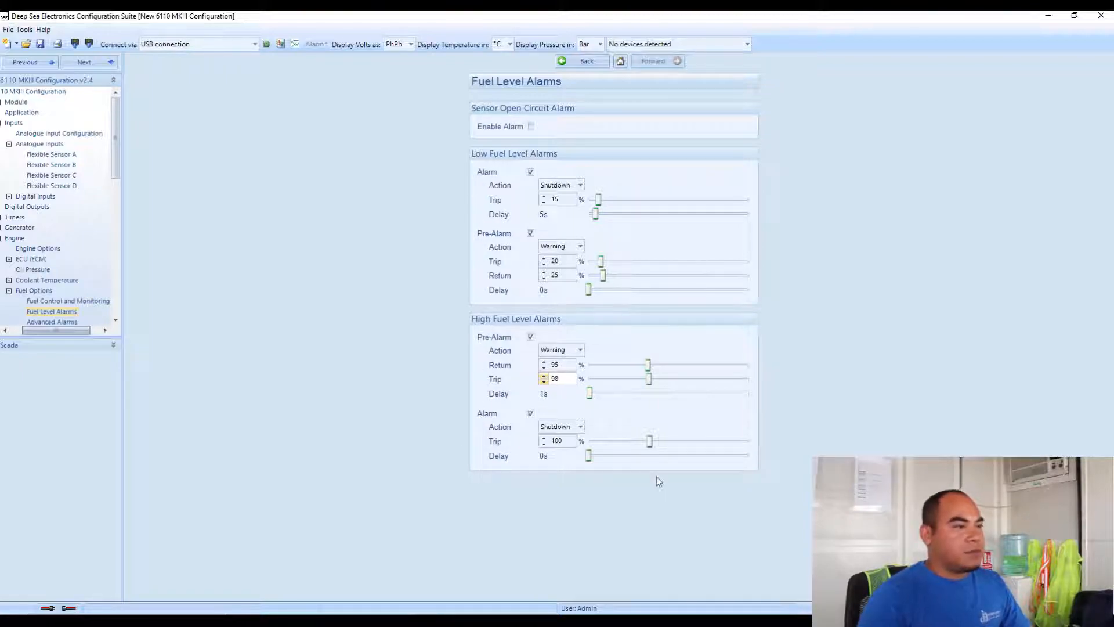
left_click(589, 456)
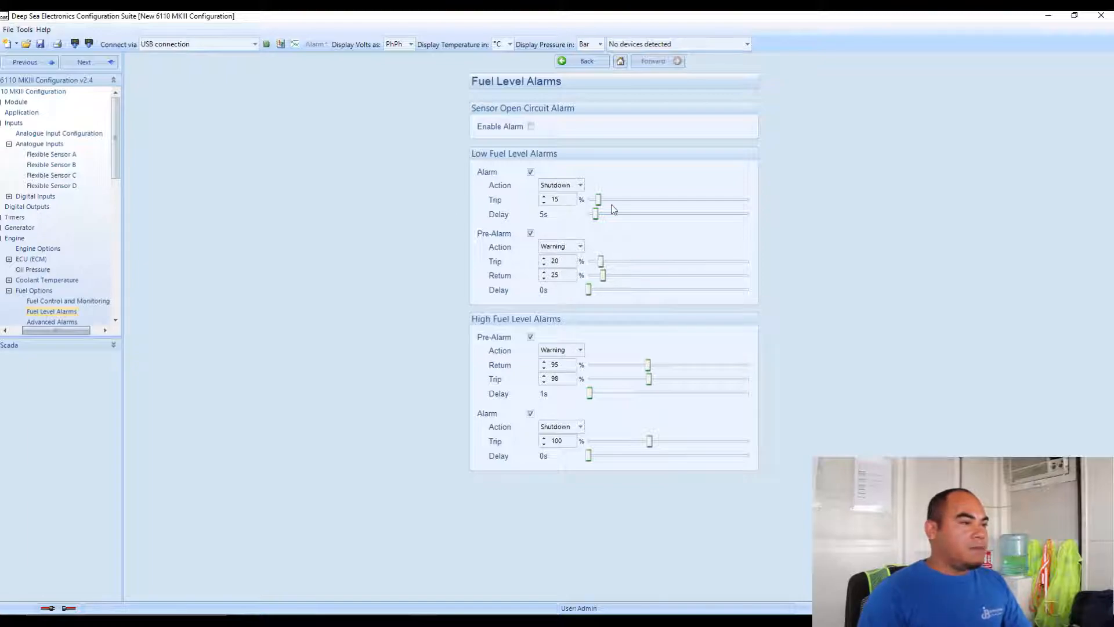
Try the Warning action for the low fuel level alarm, and set it back to Shutdown
left_click(579, 186)
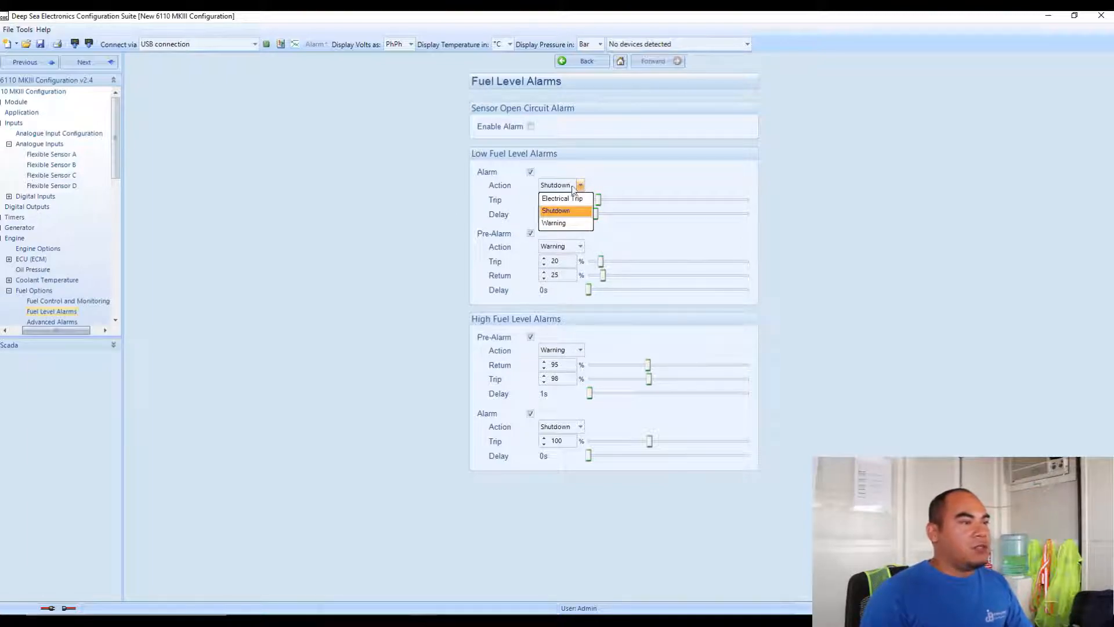
left_click(555, 224)
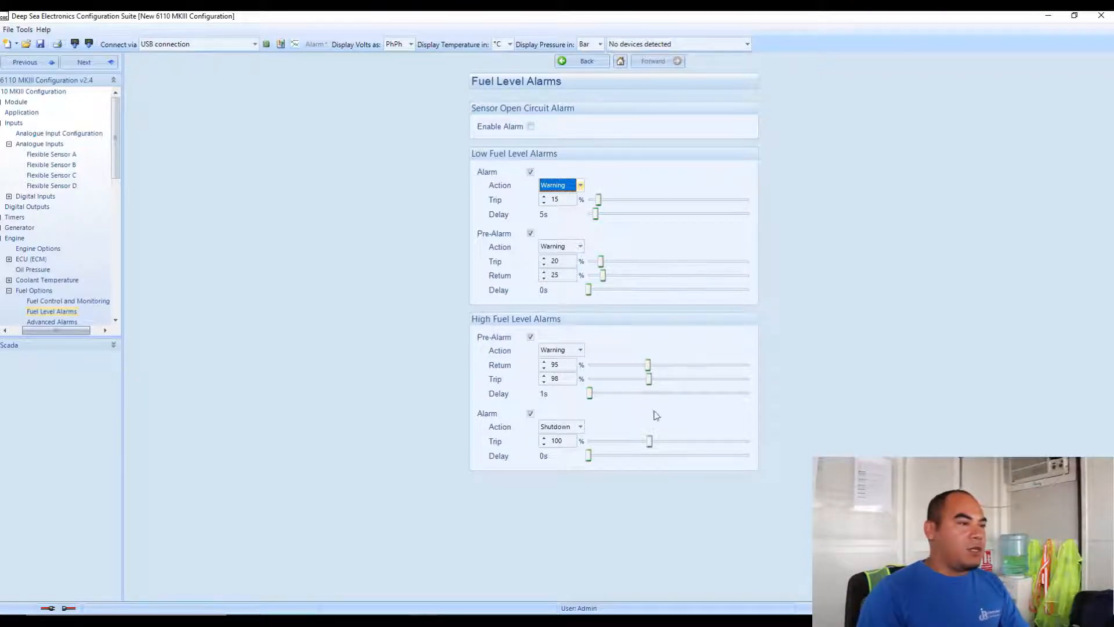
left_click(580, 186)
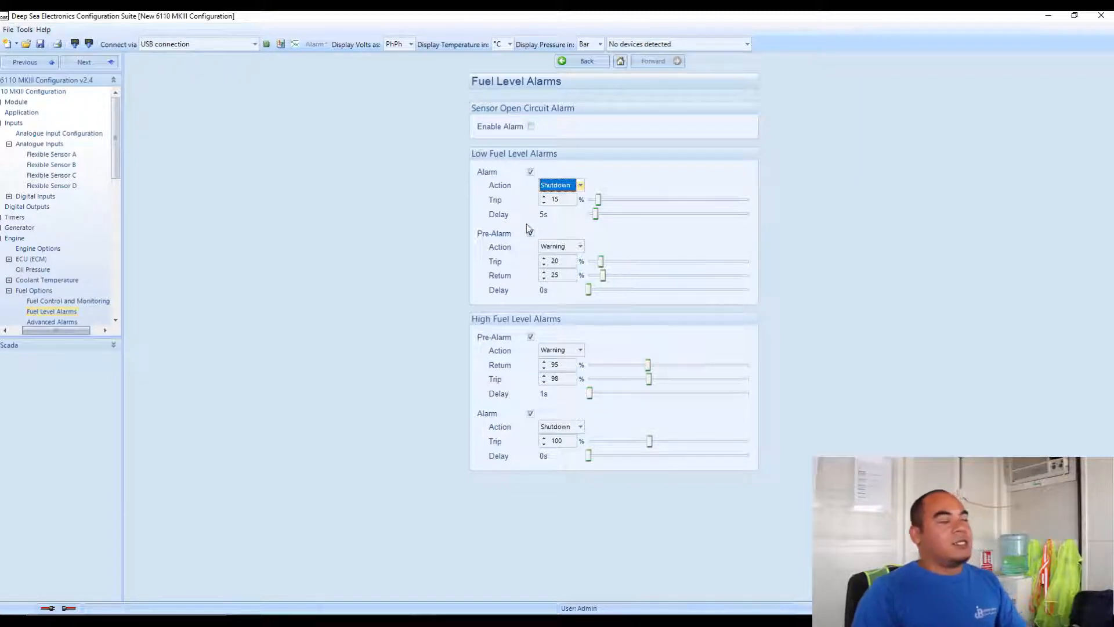
left_click(581, 185)
left_click(574, 224)
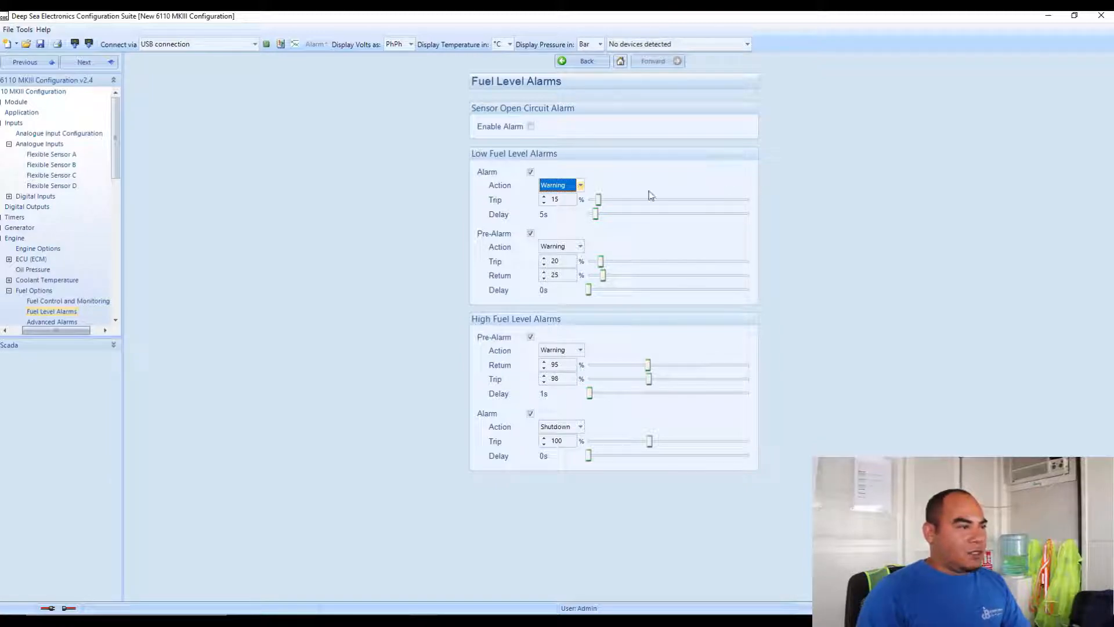
left_click(580, 185)
left_click(569, 210)
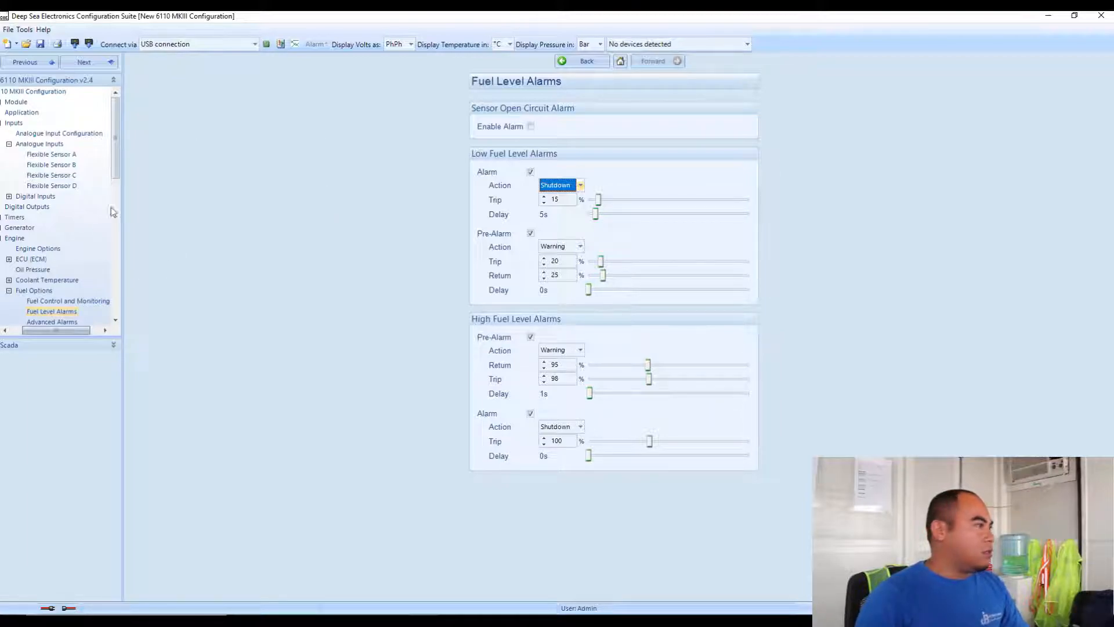
Open the engine's Oil Pressure settings page
left_click(53, 158)
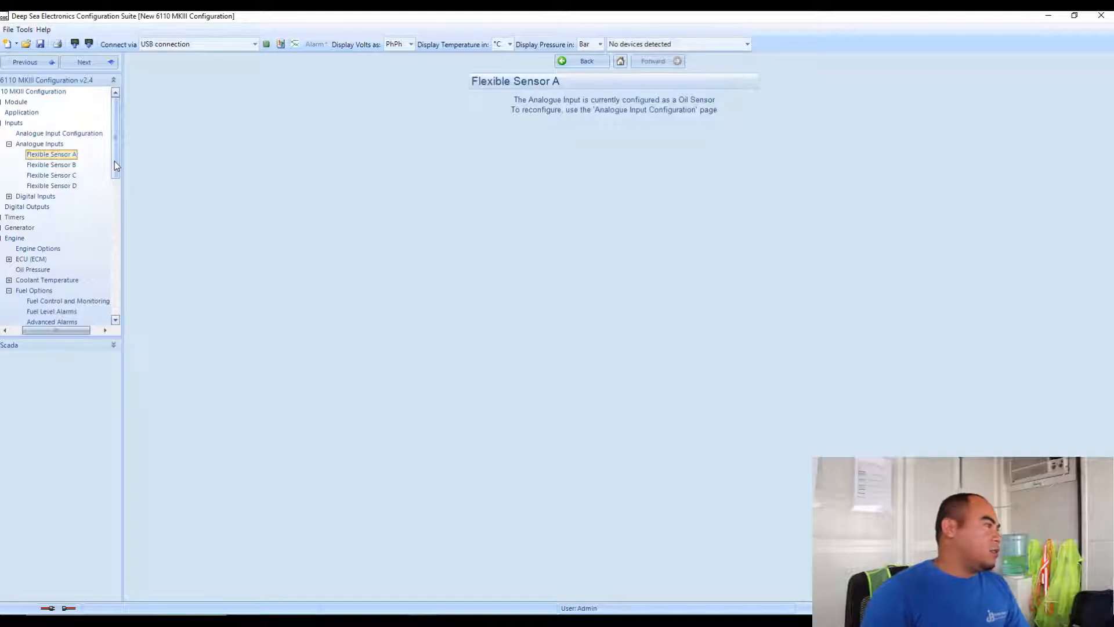
left_click(38, 250)
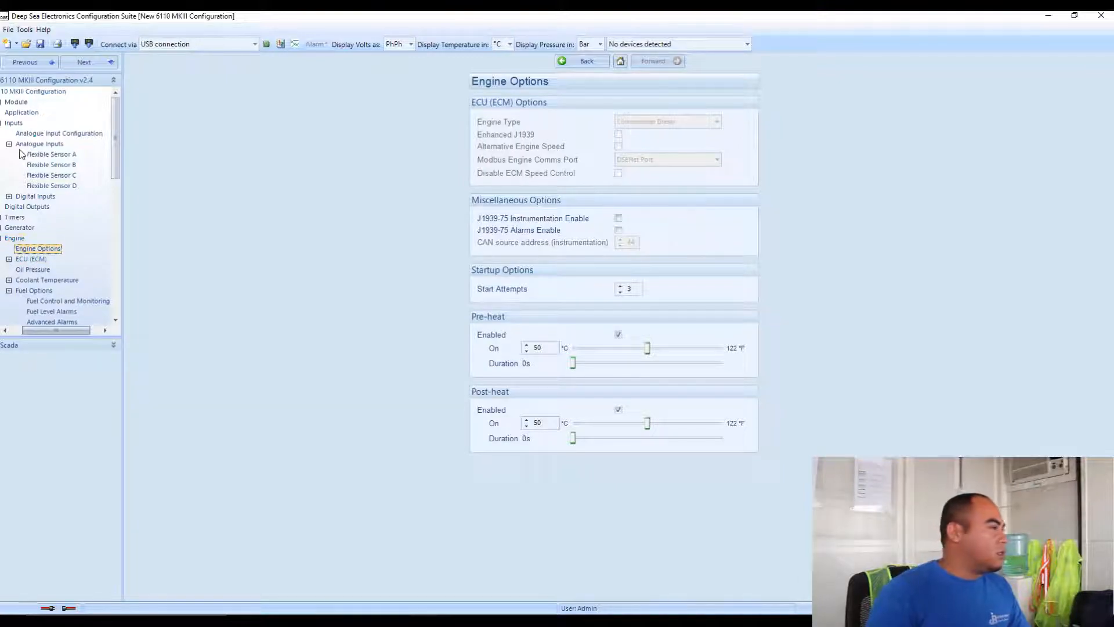
left_click(17, 238)
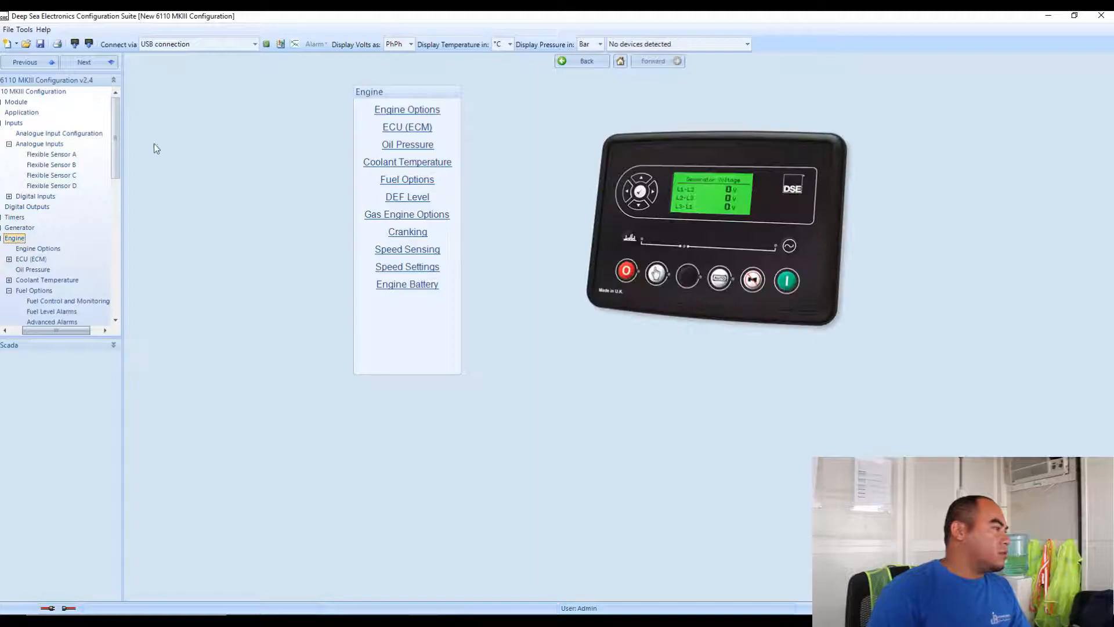
left_click(409, 145)
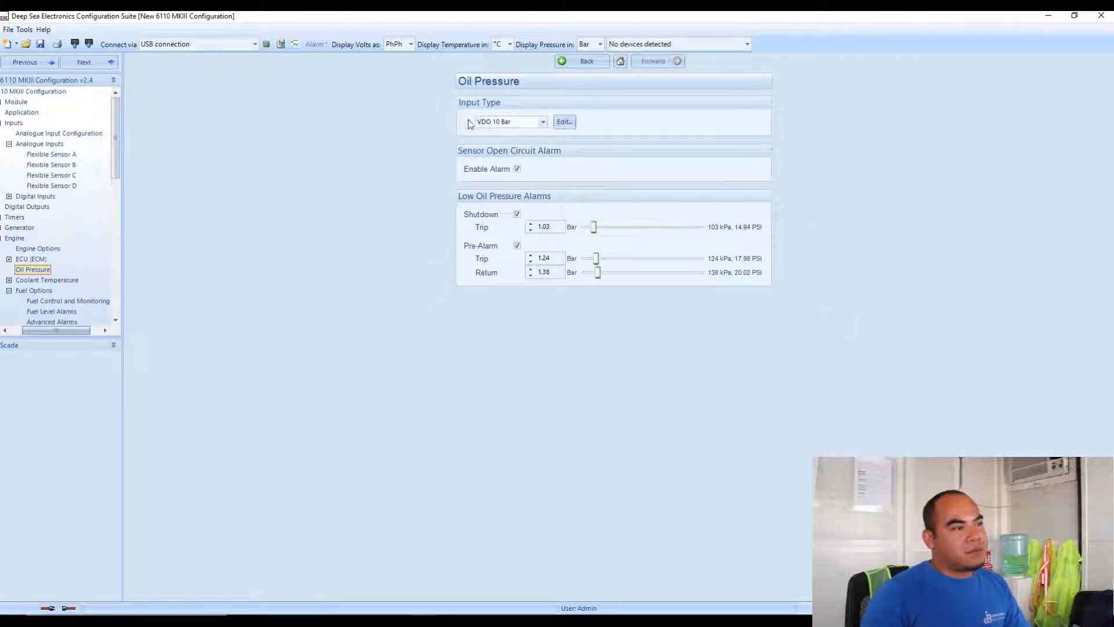
Examine the standard resistive sensor types offered for the oil pressure input, and keep the current selection
left_click(542, 122)
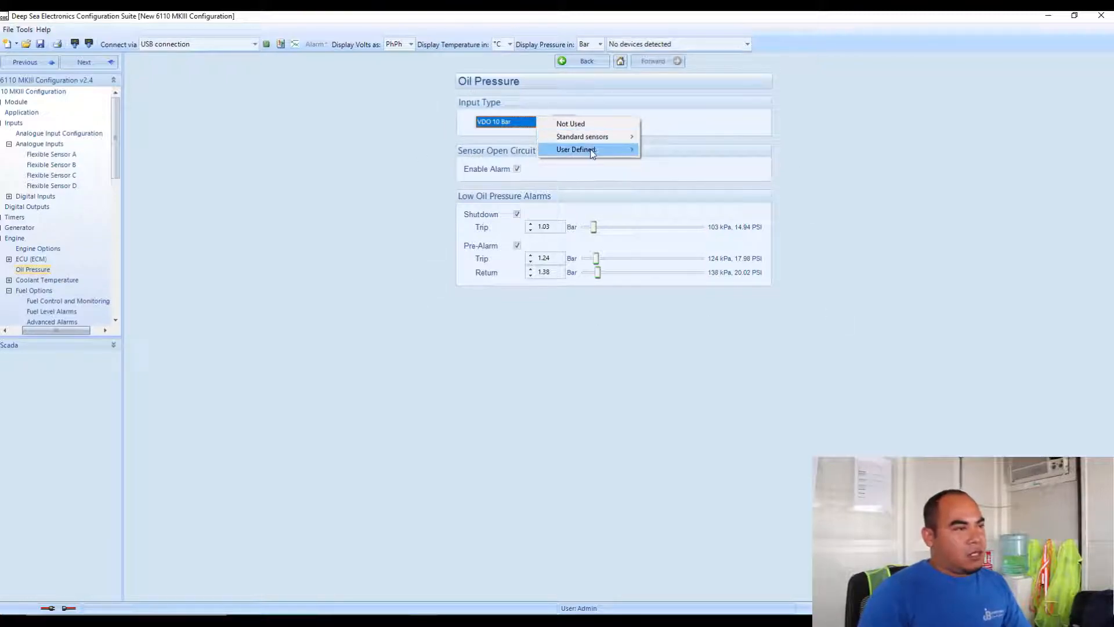
mouse_move(575, 139)
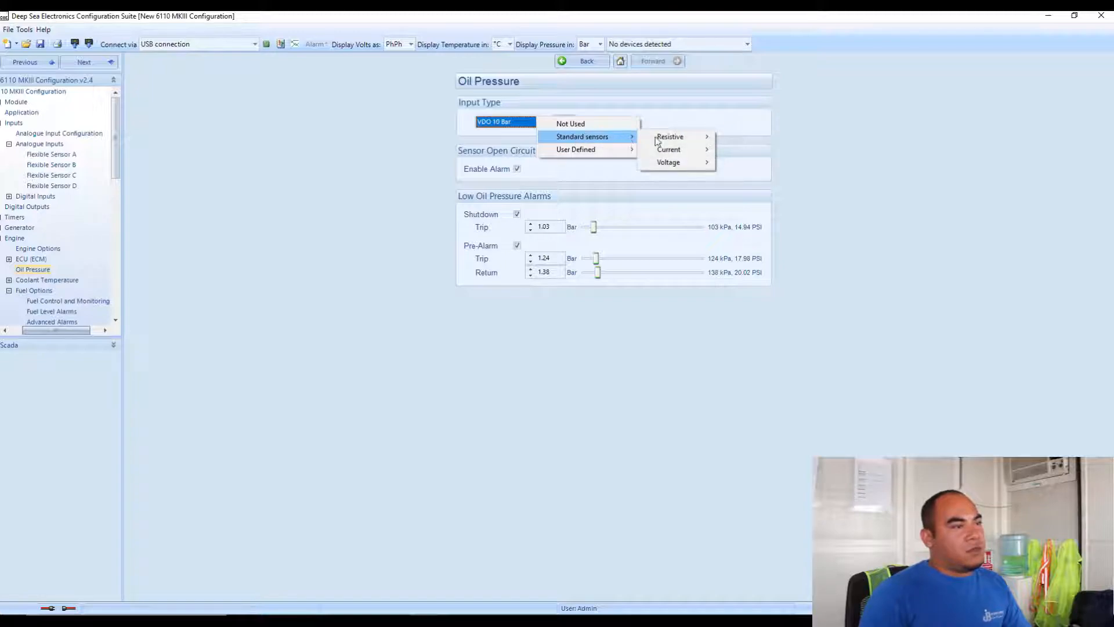
mouse_move(623, 153)
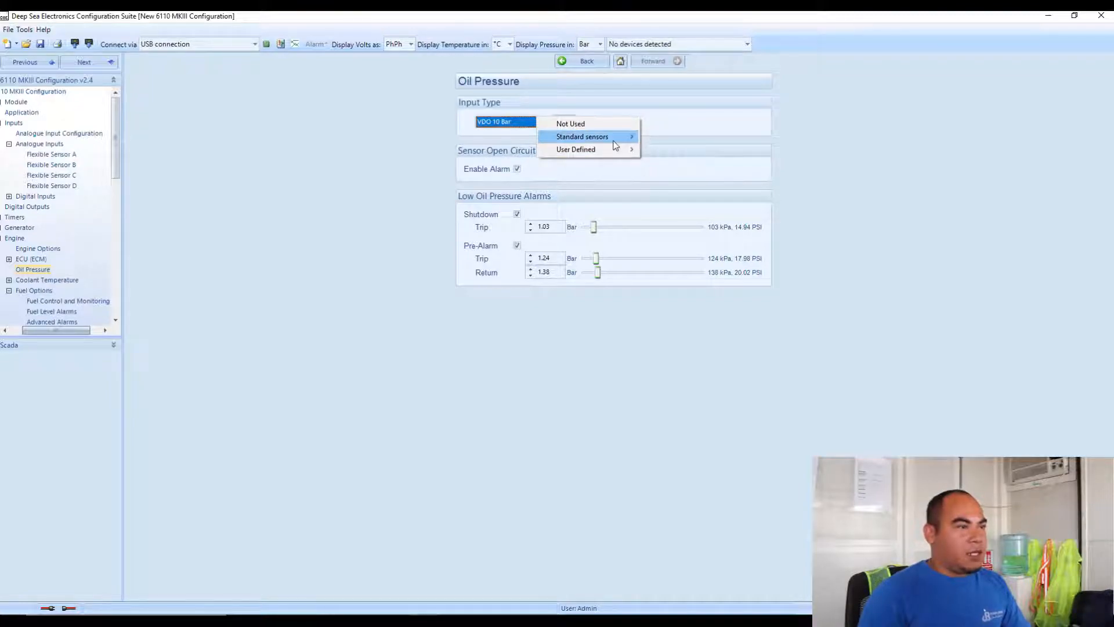
mouse_move(668, 141)
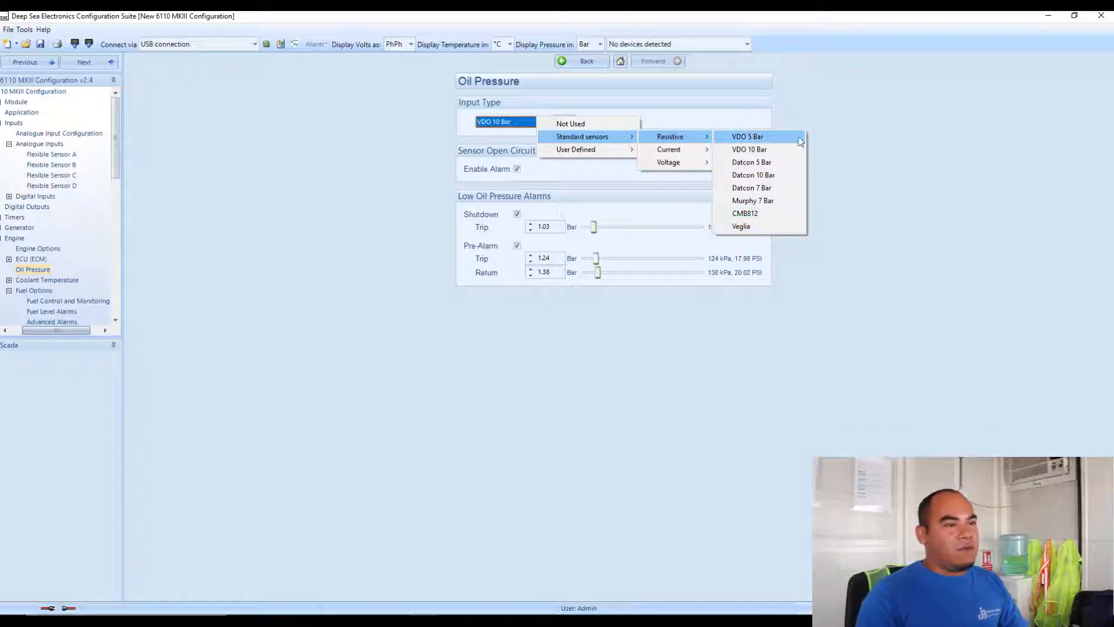
left_click(841, 132)
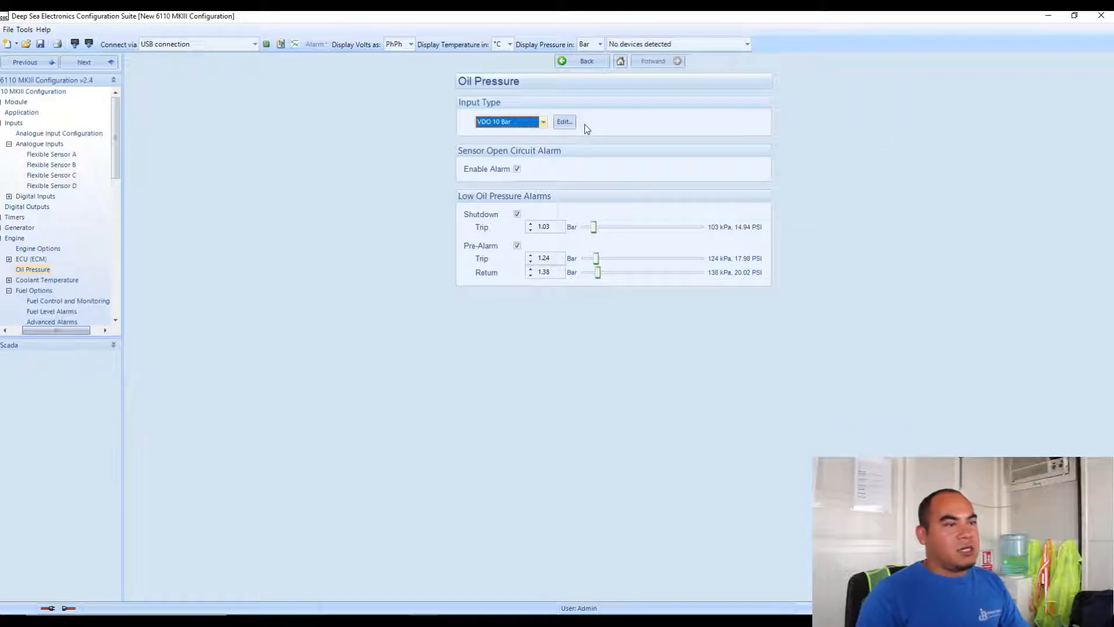
Set the low oil pressure Shutdown Trip to 1.3 Bar and the Pre-Alarm Trip to 1.2 Bar
left_click(557, 226)
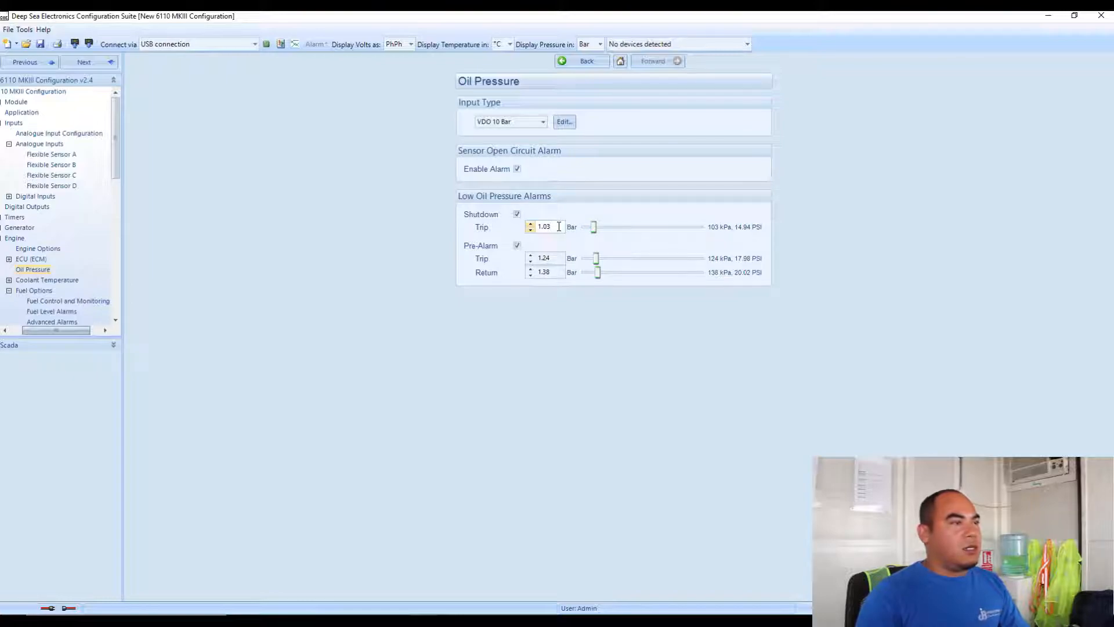
key("BackSpace")
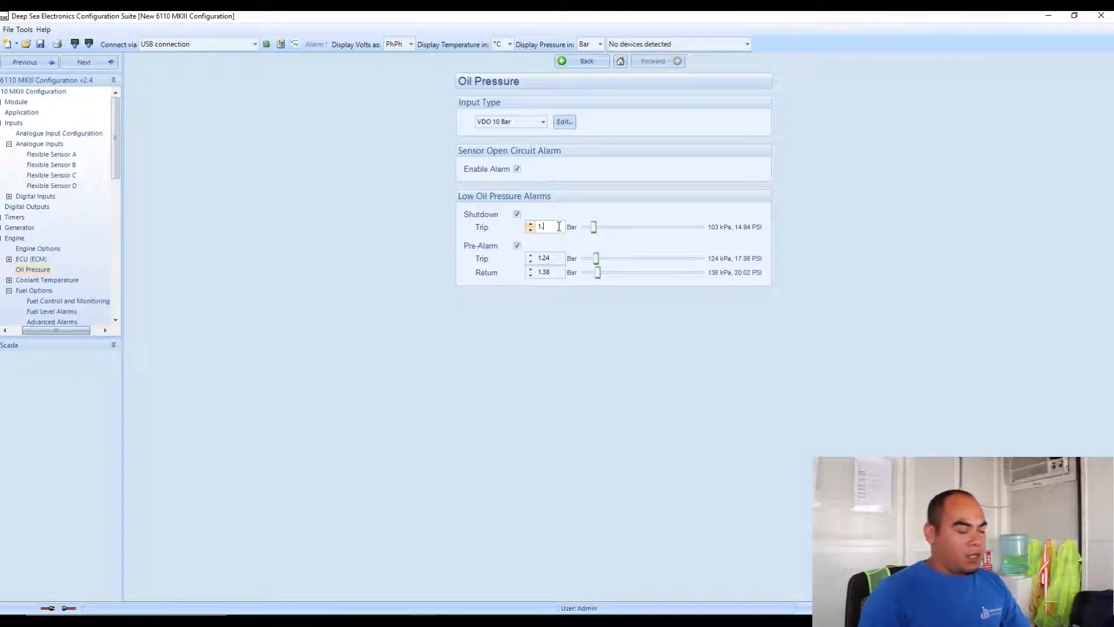
type("3")
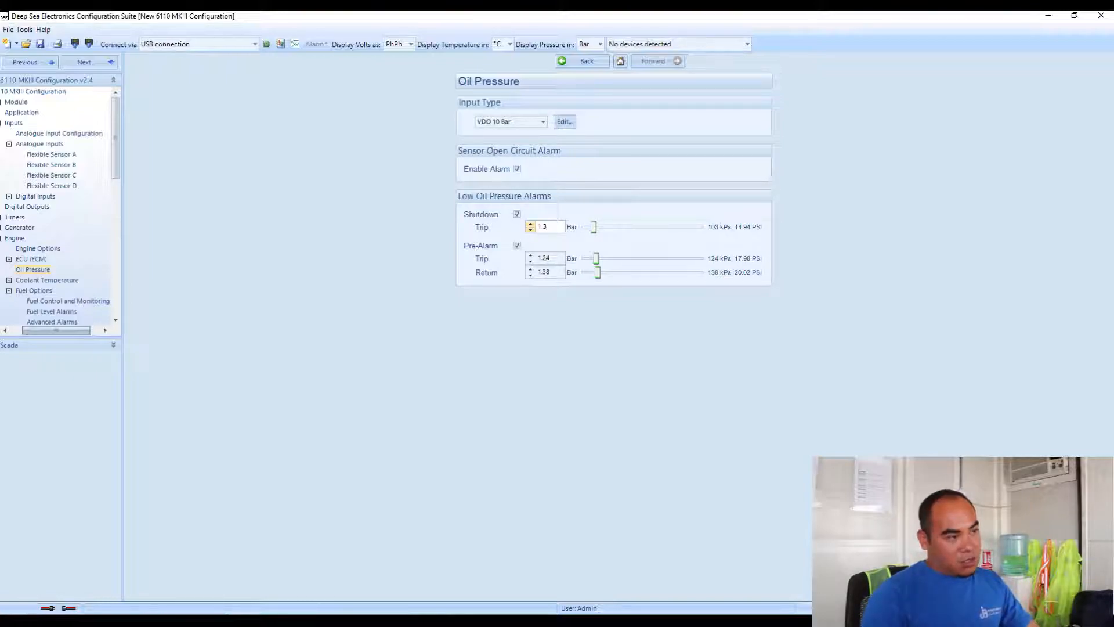
left_click(562, 260)
key("BackSpace")
key("BackSpace")
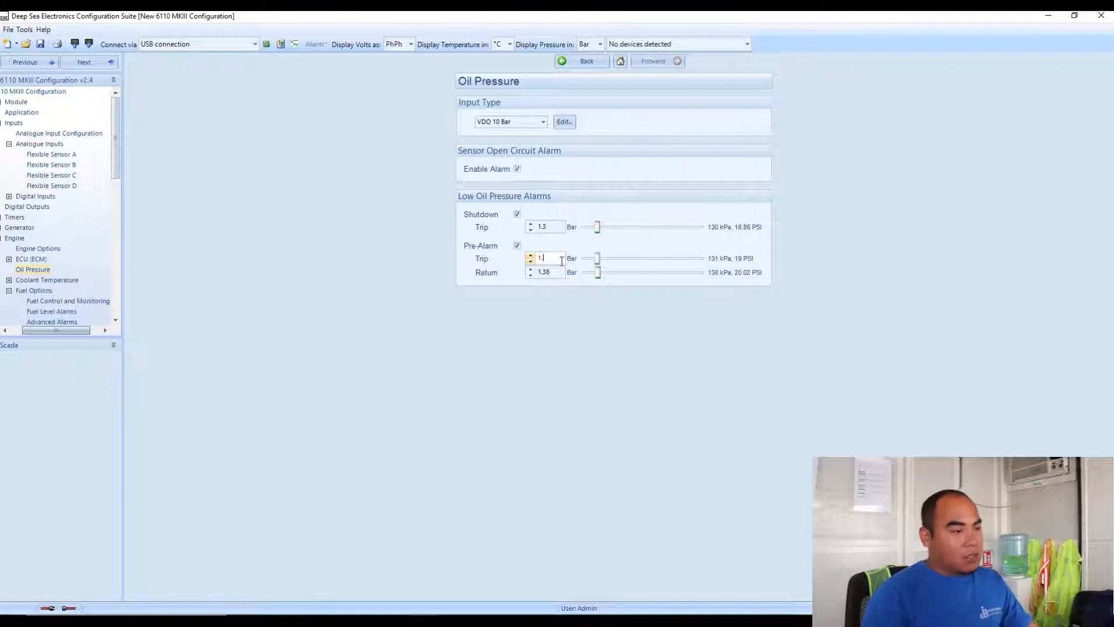
type("2")
Re-enter 1.3 Bar as the low oil pressure Shutdown Trip and set the Pre-Alarm Trip to 1.5 Bar
left_click(559, 227)
key("BackSpace")
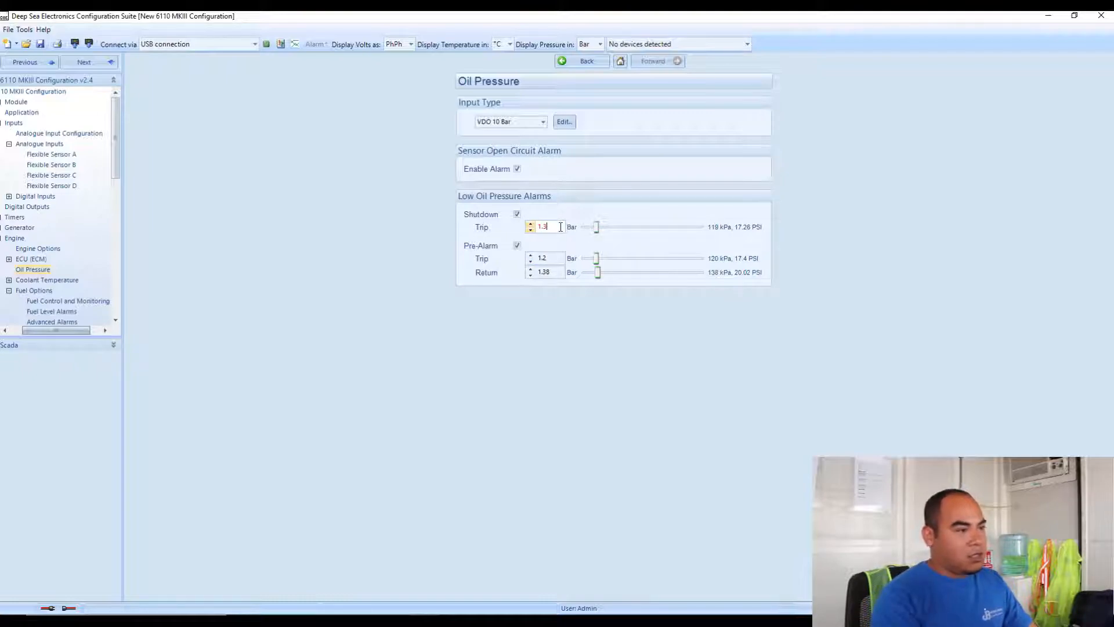
left_click(555, 257)
key("BackSpace")
type("5")
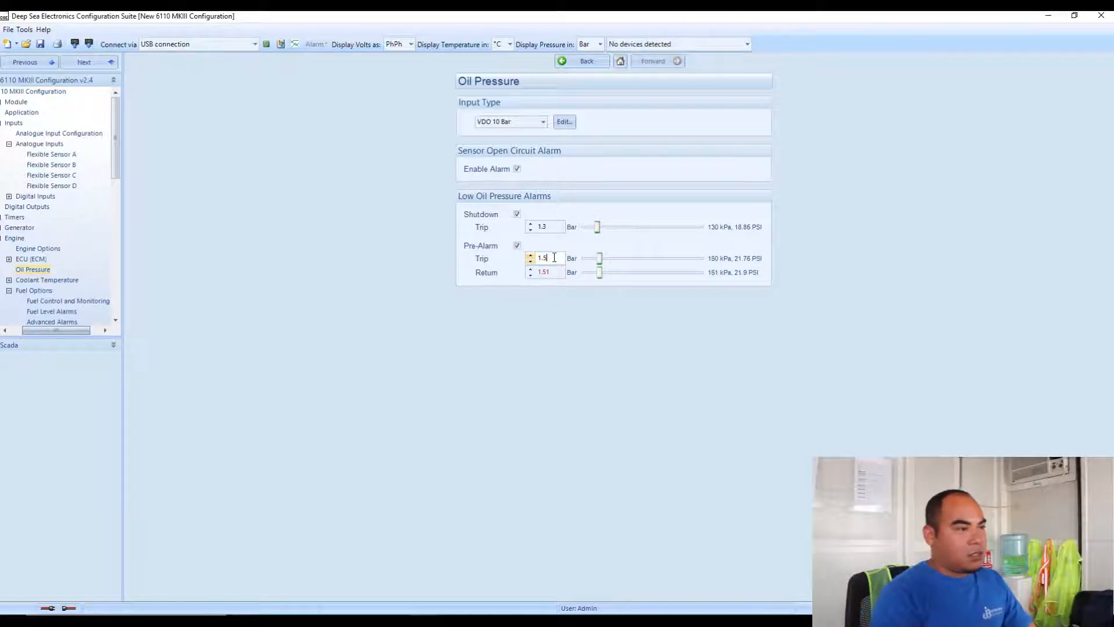
Set the low oil pressure Pre-Alarm Return to 1.9 Bar
left_click(556, 272)
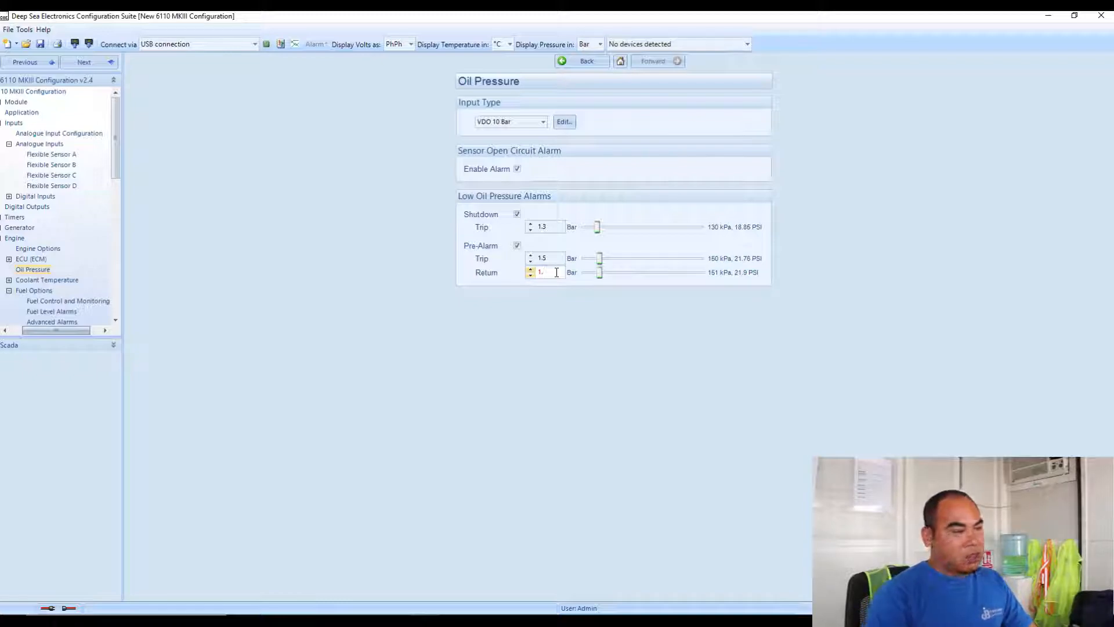
type("9")
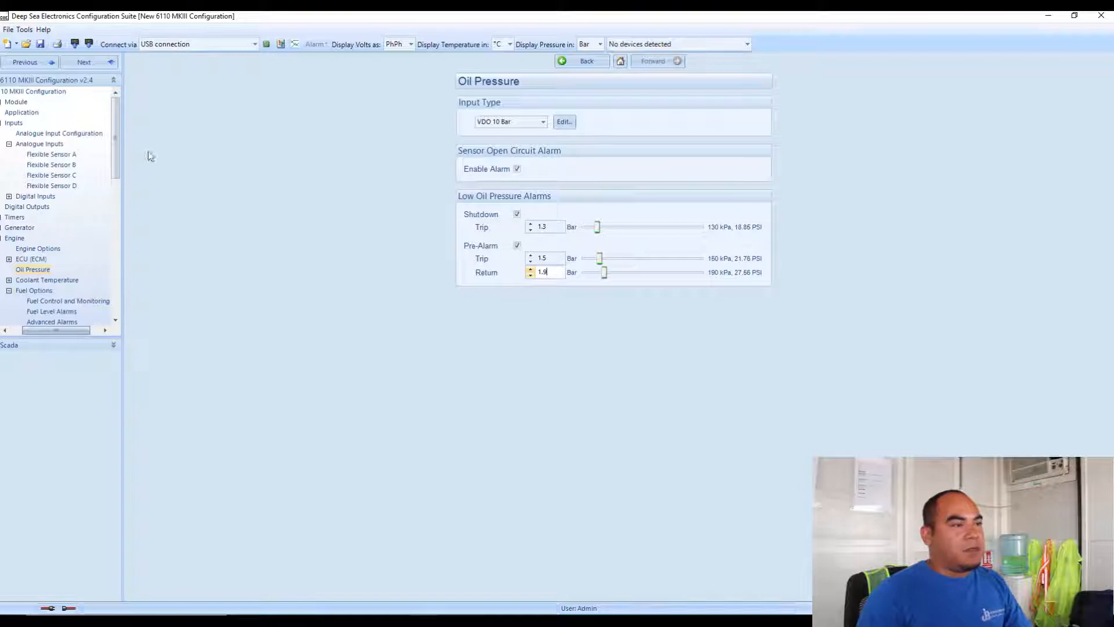
Check what Flexible Sensor B is configured as and open the engine's Coolant Temperature Alarms page
left_click(53, 167)
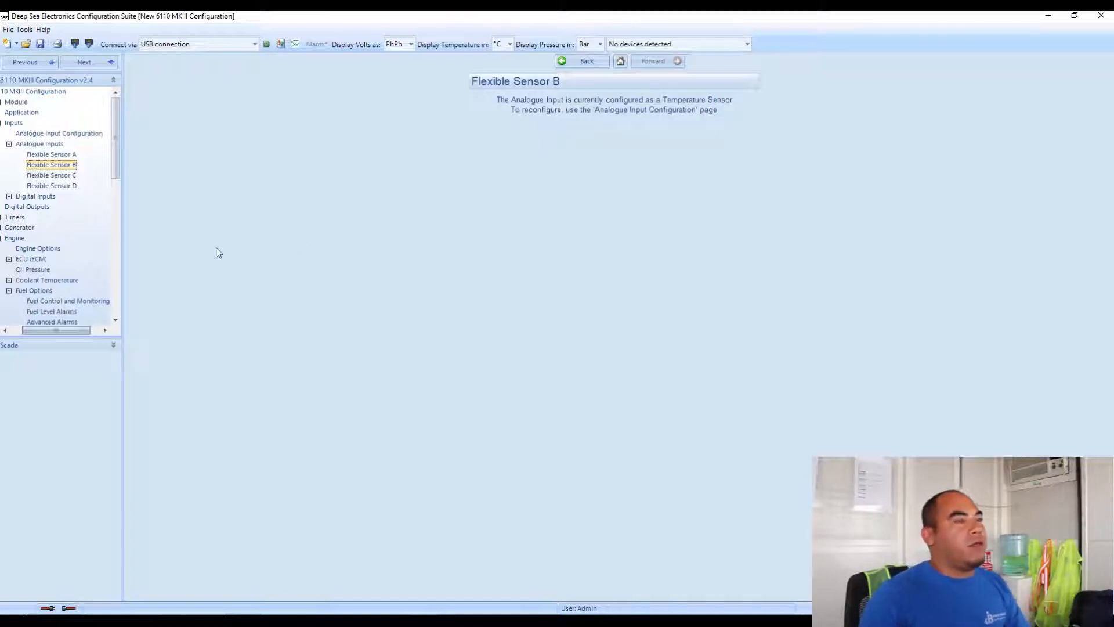
left_click(33, 249)
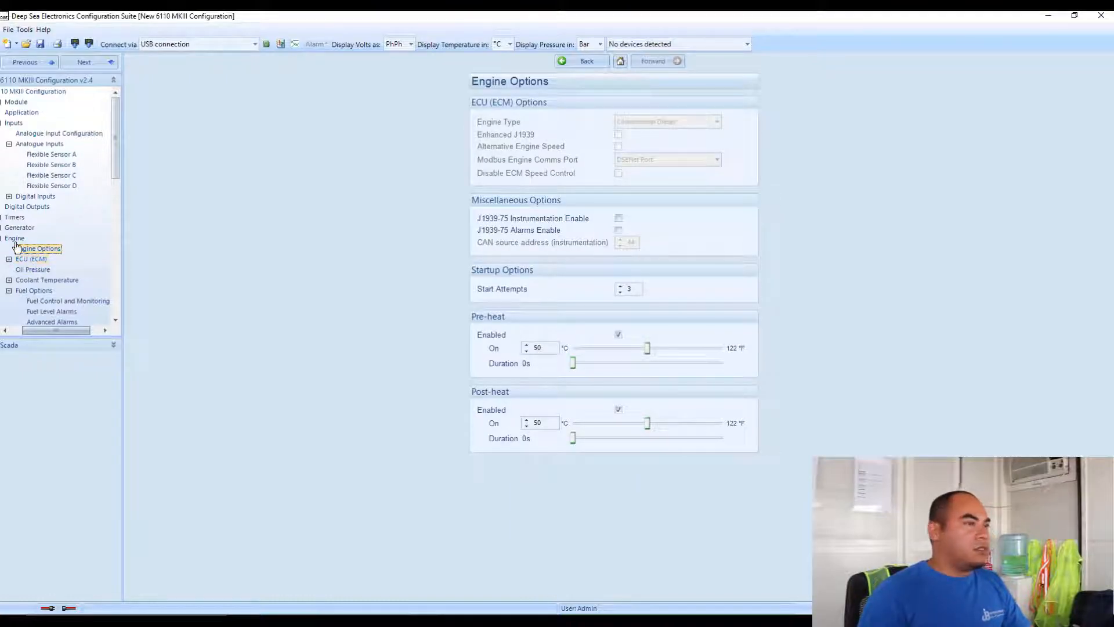
left_click(14, 239)
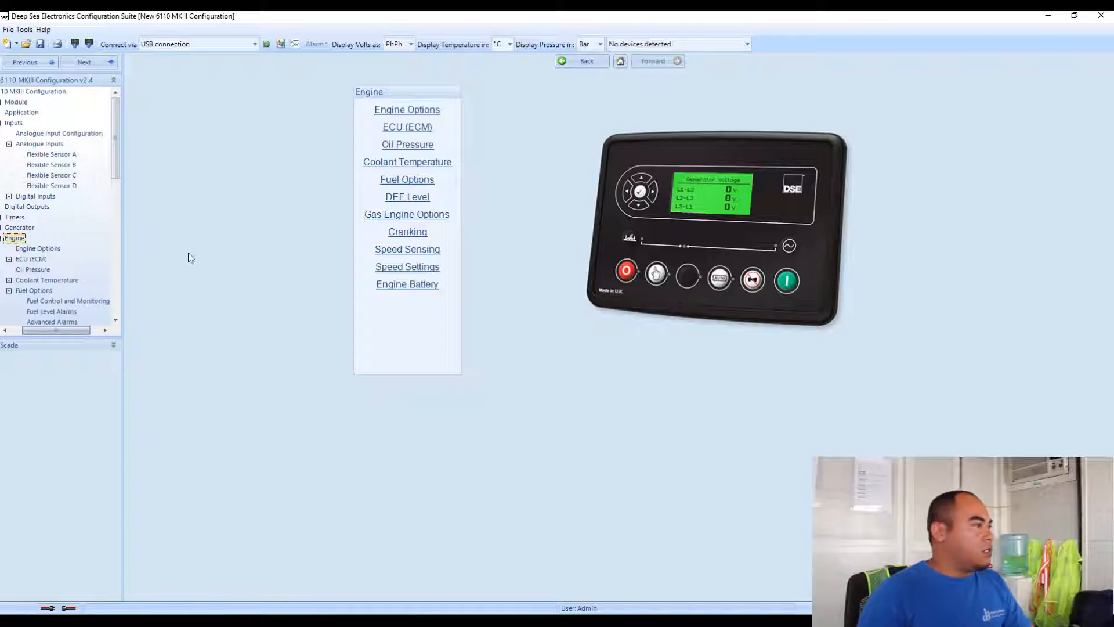
left_click(408, 169)
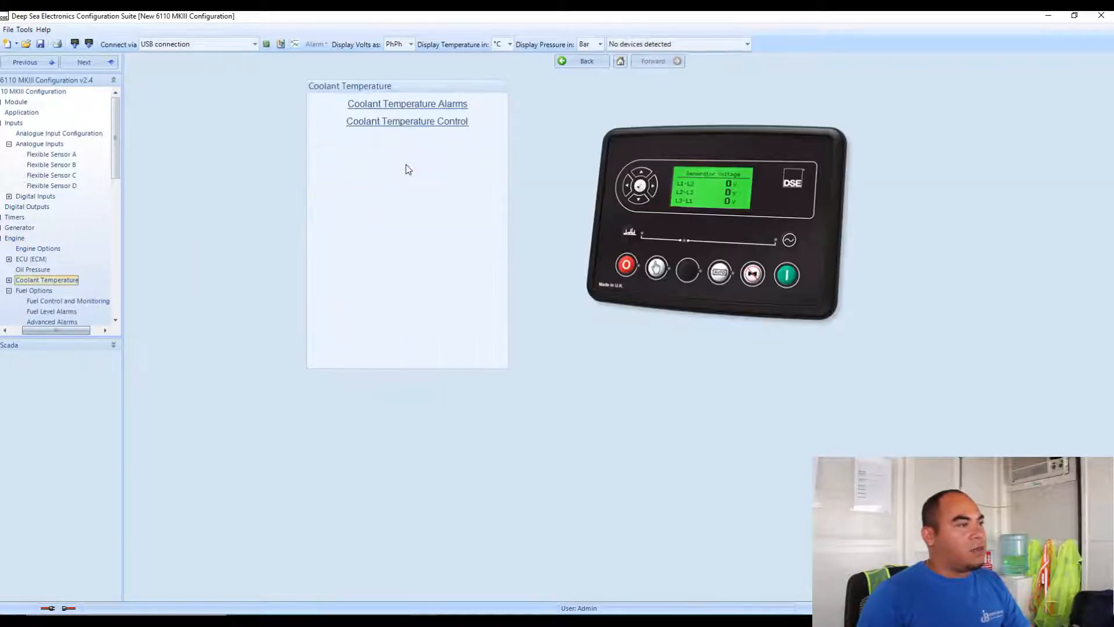
left_click(398, 132)
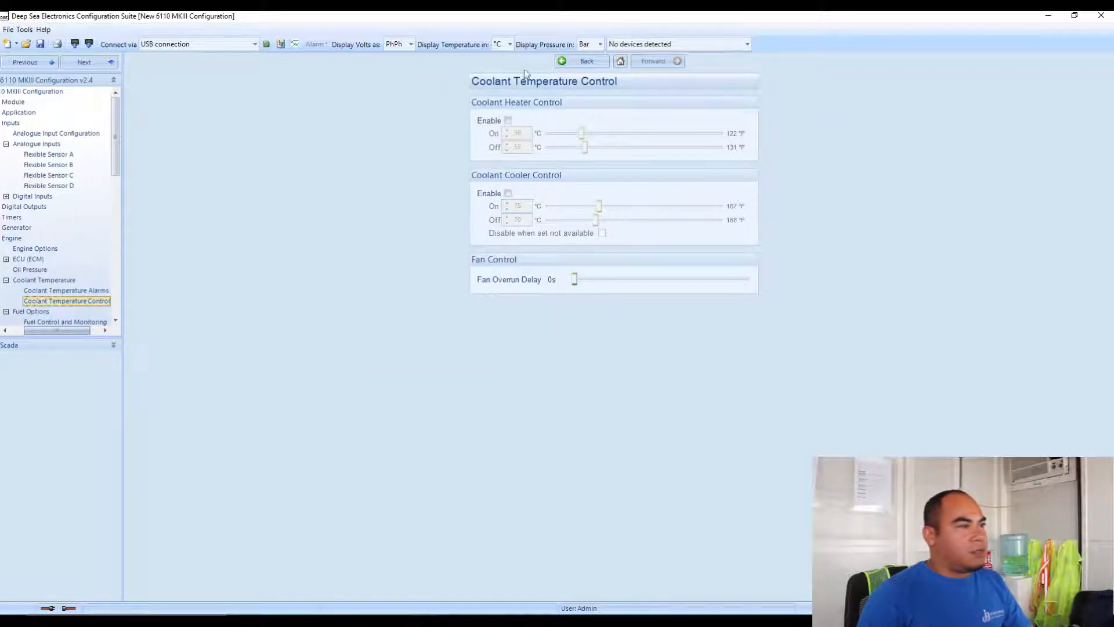
left_click(579, 61)
left_click(408, 104)
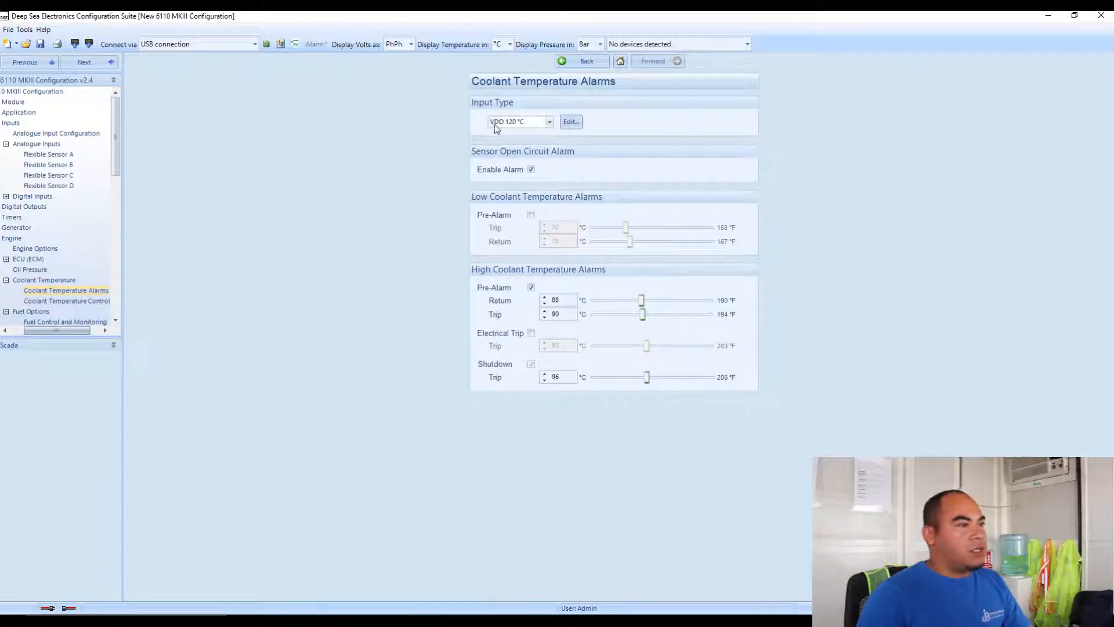
Examine the standard sensor types offered for the coolant temperature input, and keep the current selection
left_click(548, 122)
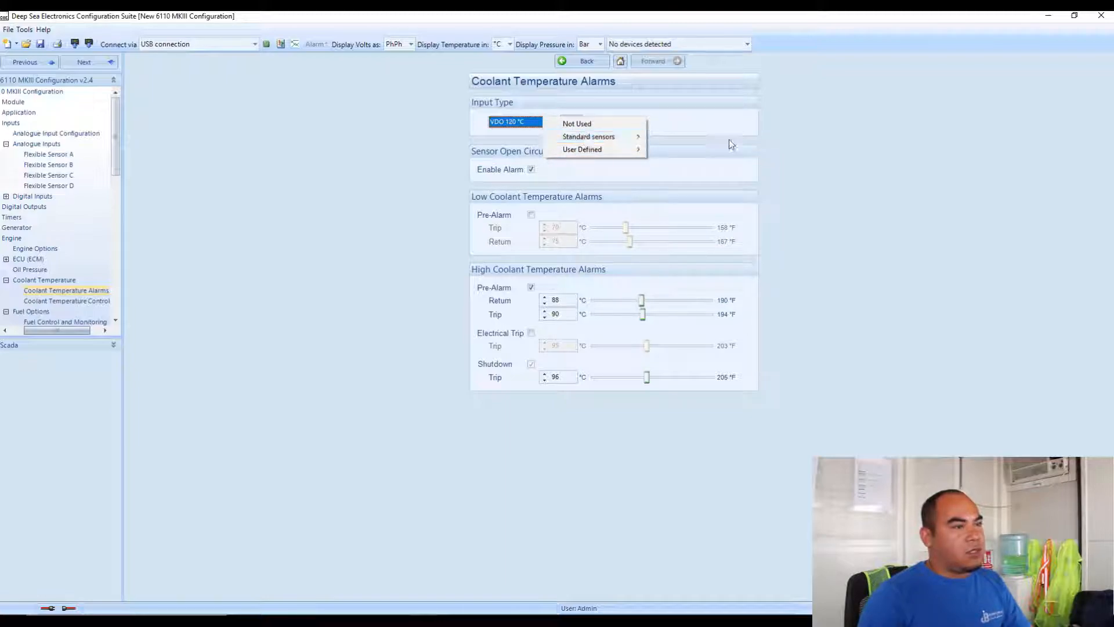
mouse_move(633, 137)
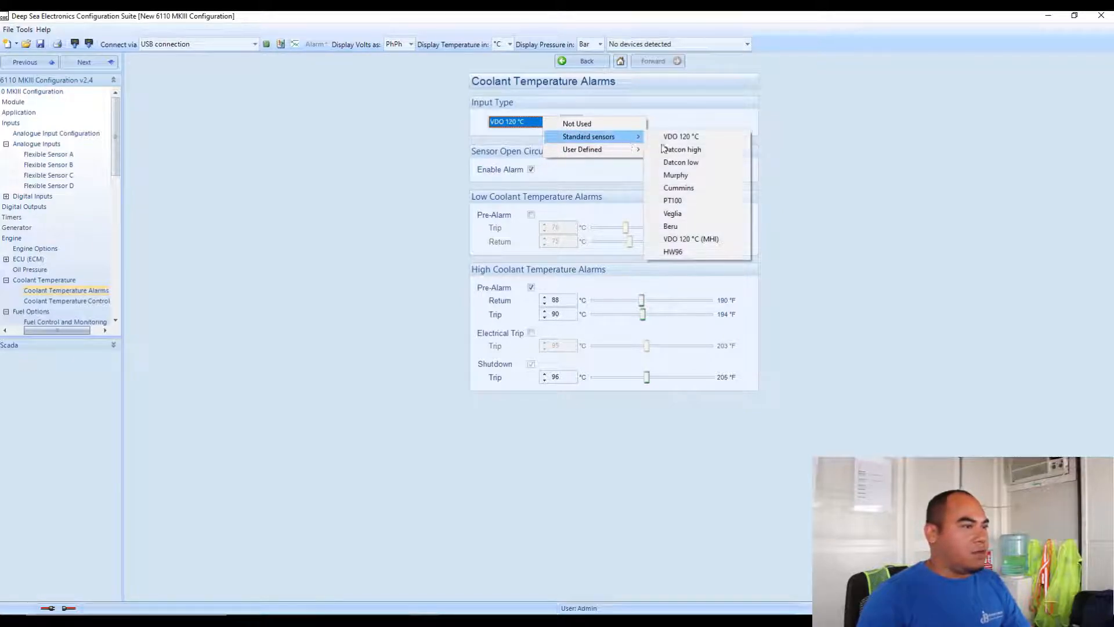
left_click(517, 147)
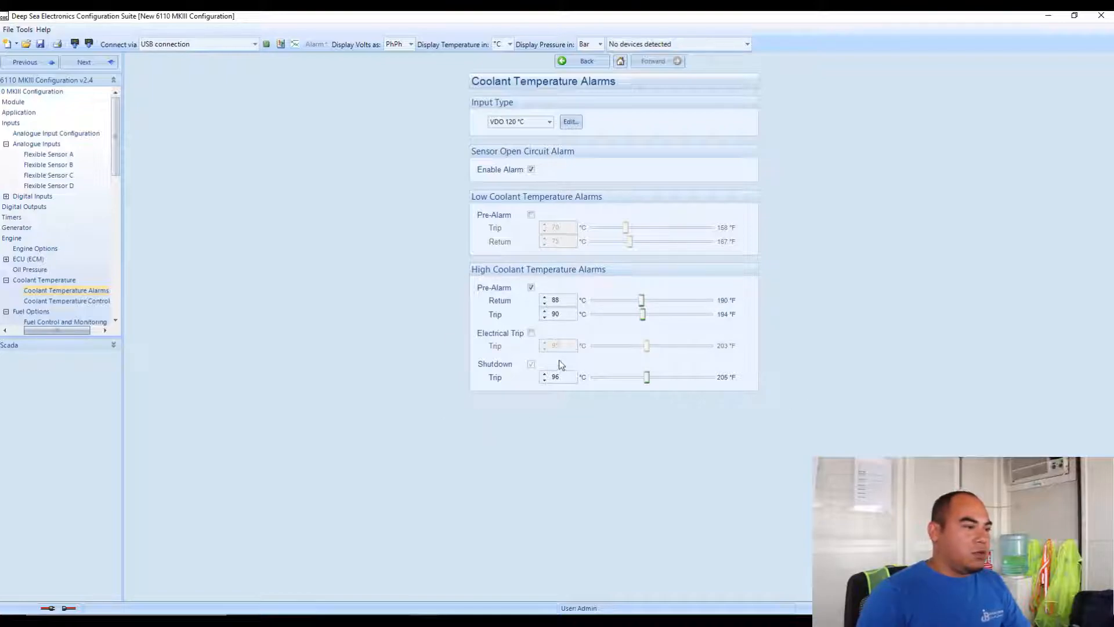
Set the high coolant temperature Shutdown Trip to 105 °C
left_click(575, 377)
key("BackSpace")
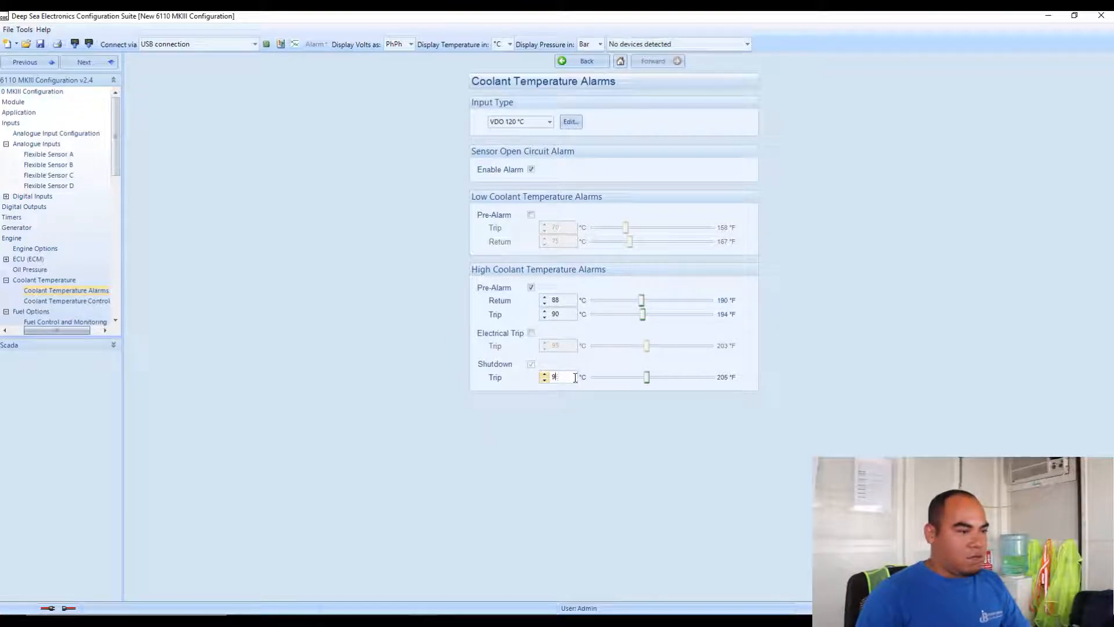
type("105")
Set the high coolant temperature Pre-Alarm Return to 100 °C and its Trip to 103 °C
left_click(568, 304)
key("BackSpace")
key("BackSpace")
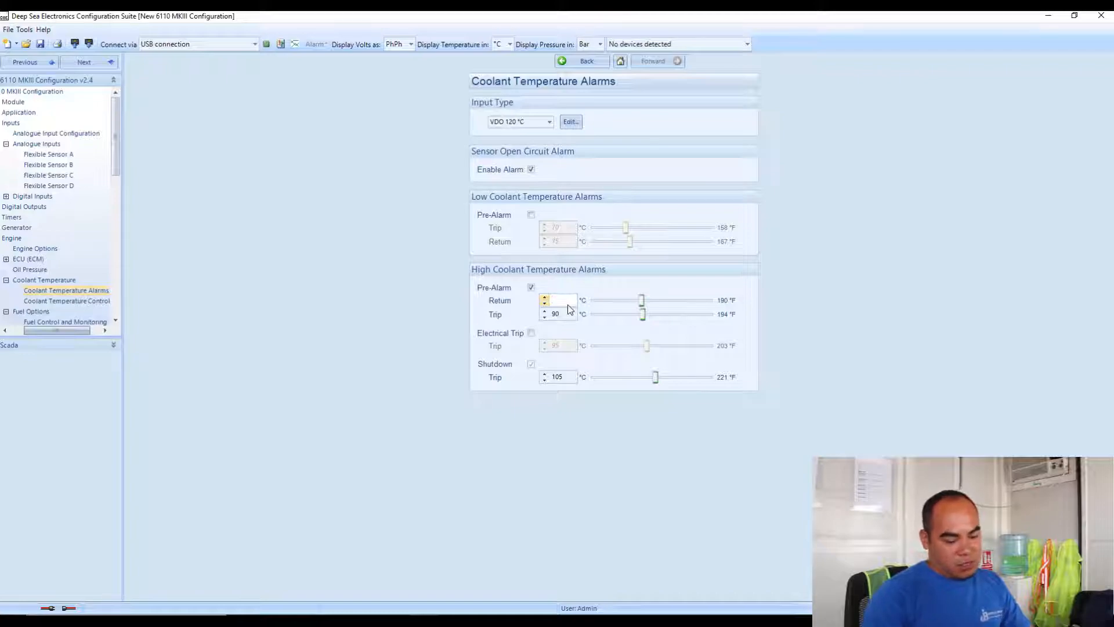
type("9")
type("100")
left_click(567, 315)
key("BackSpace")
type("3")
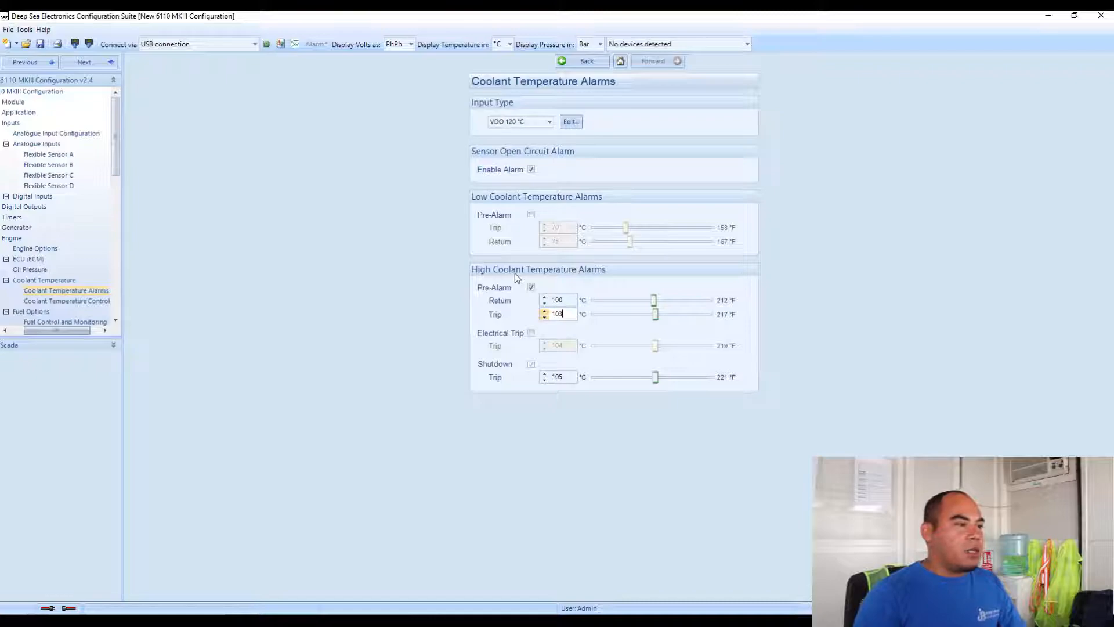
Review the configuration of Flexible Sensors C and D, and return to the Analogue Inputs overview
left_click(56, 175)
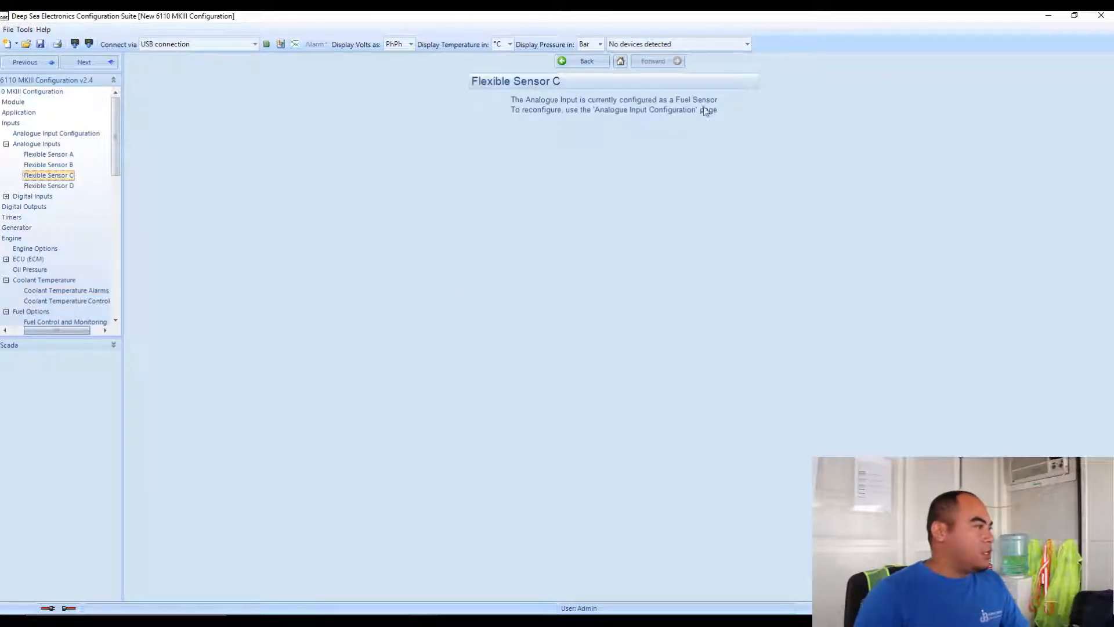
left_click(51, 186)
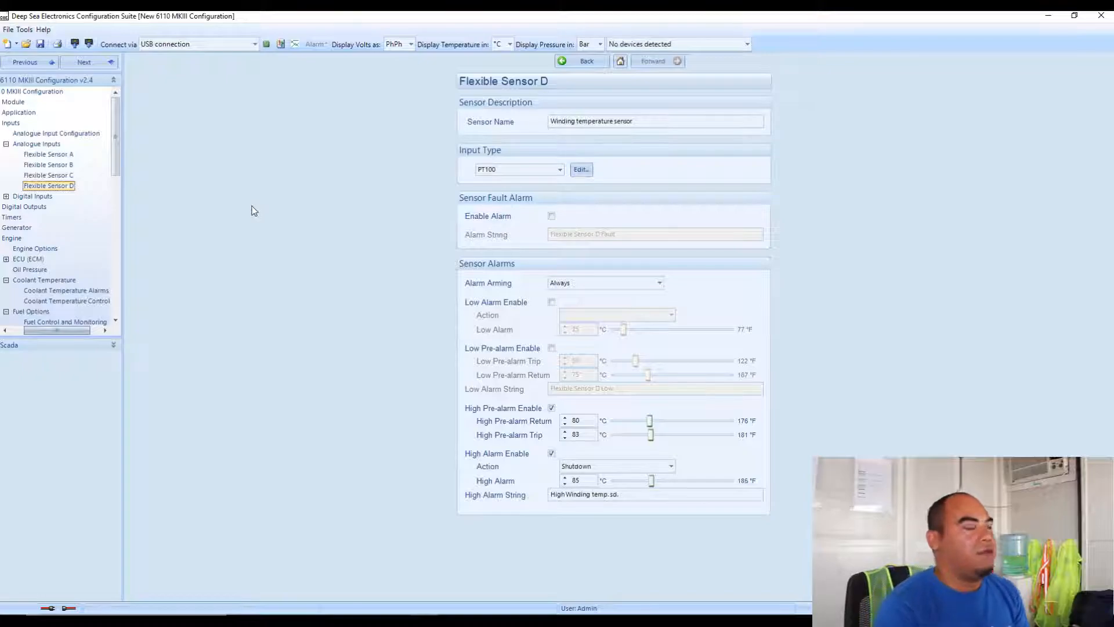
left_click(18, 144)
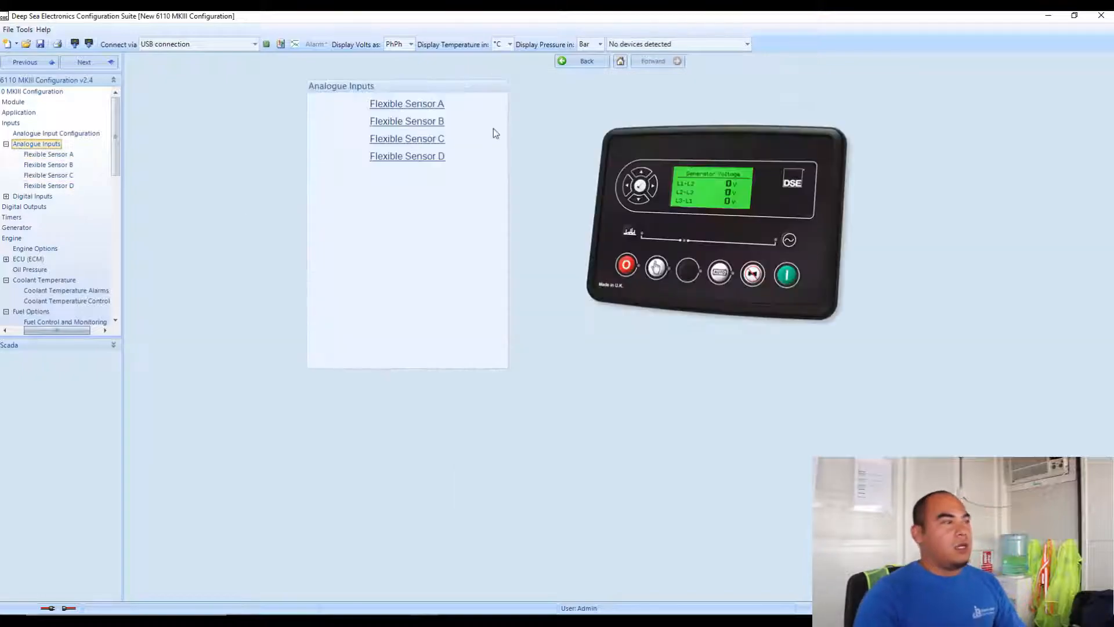